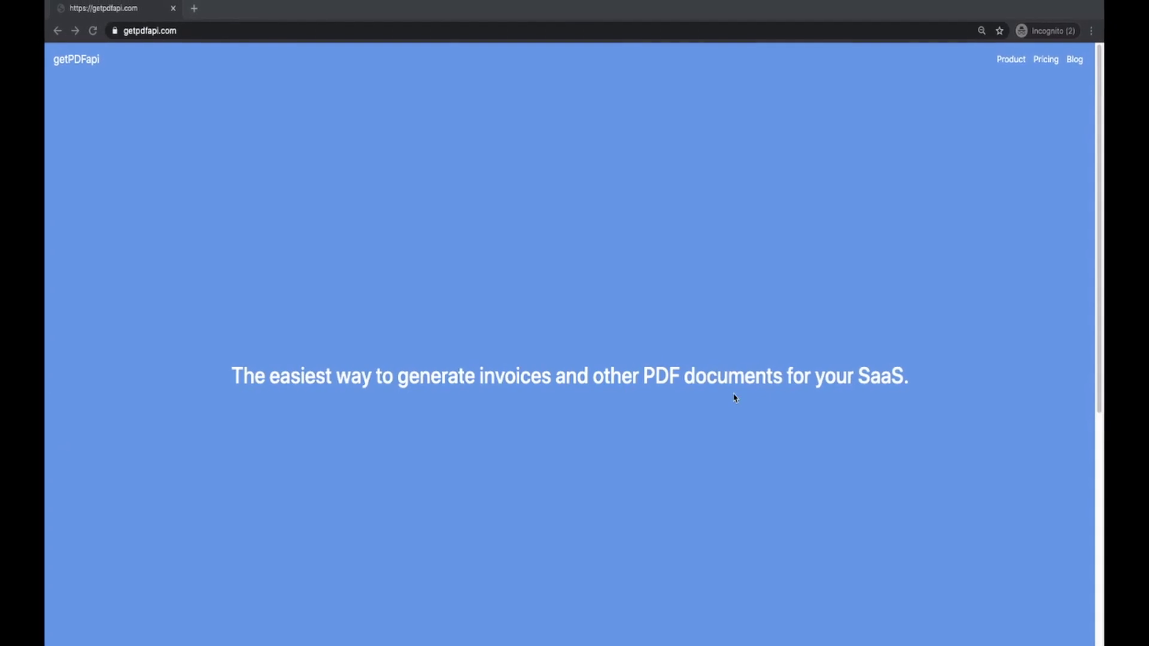
Look through the getPDFapi landing page and open the document designer from its trial link
scroll(731, 392, "down", 2)
scroll(731, 392, "down", 2)
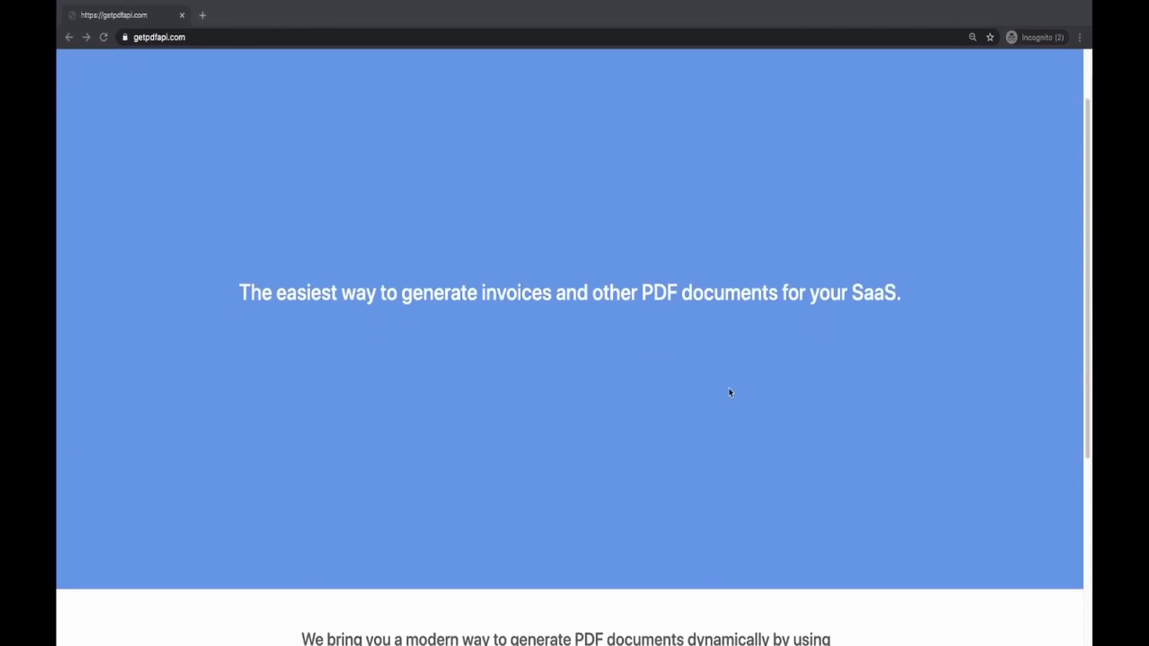
scroll(731, 392, "down", 5)
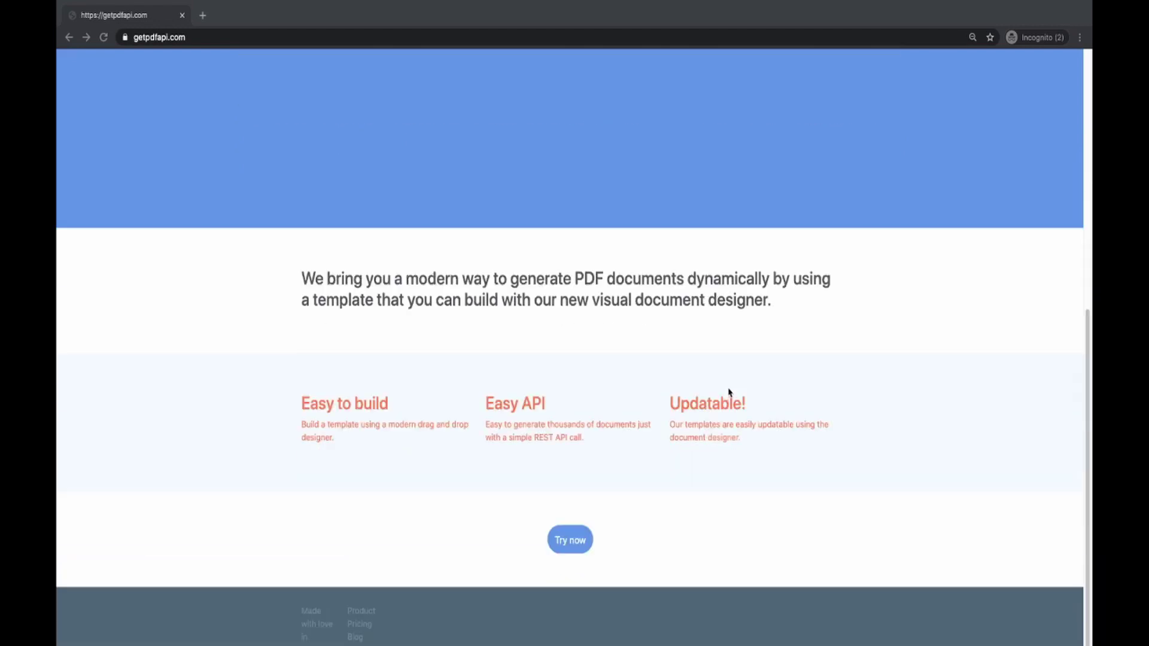
left_click(570, 539)
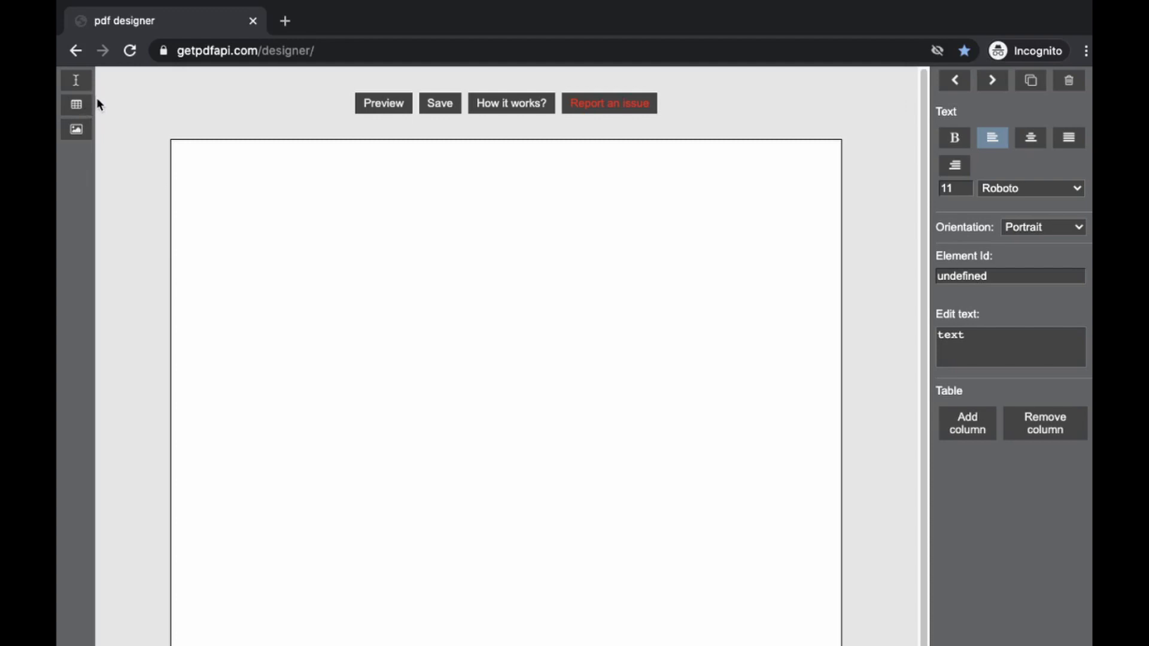
Add a text box in the upper middle of the page and set its text to INVOICE
left_click(77, 81)
left_click_drag(185, 151, 528, 287)
left_click_drag(466, 258, 486, 269)
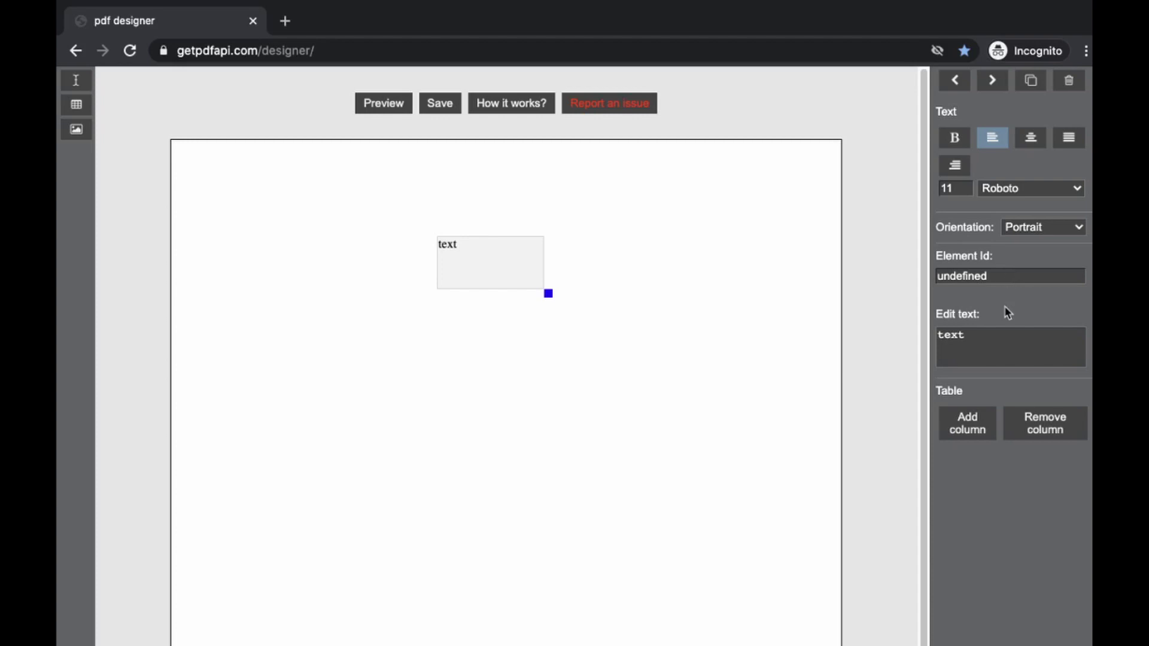
left_click_drag(1008, 332, 878, 336)
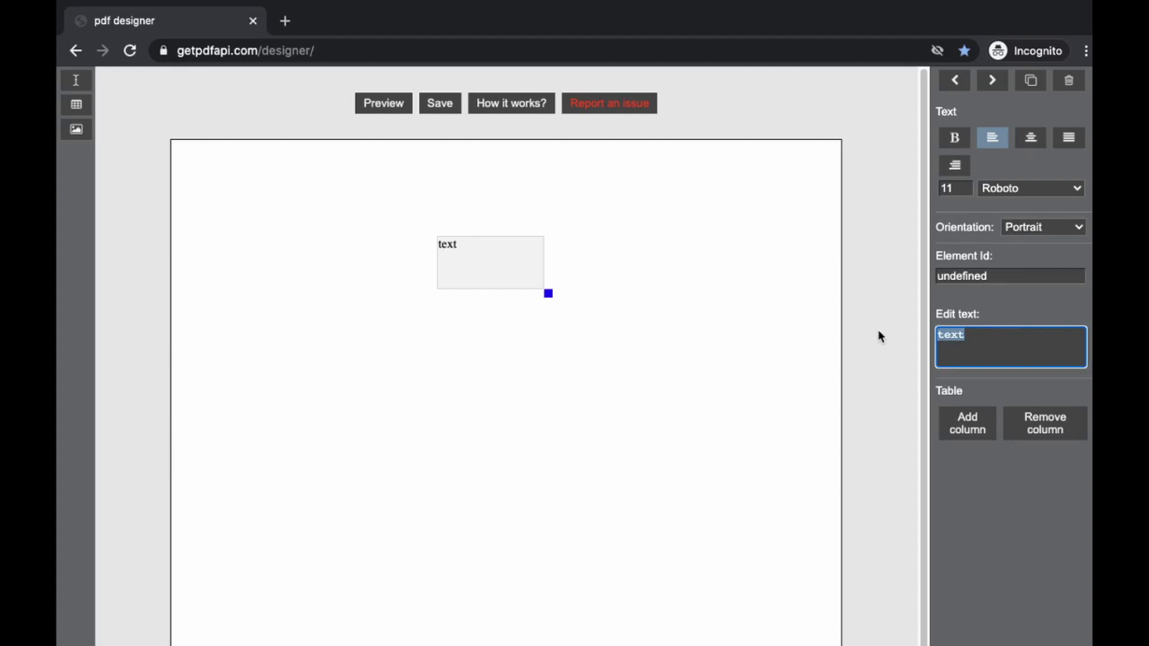
type("INVOICE")
Format the INVOICE title as centred Montserrat at size 22 and widen its box to fit the text comfortably
left_click(1077, 188)
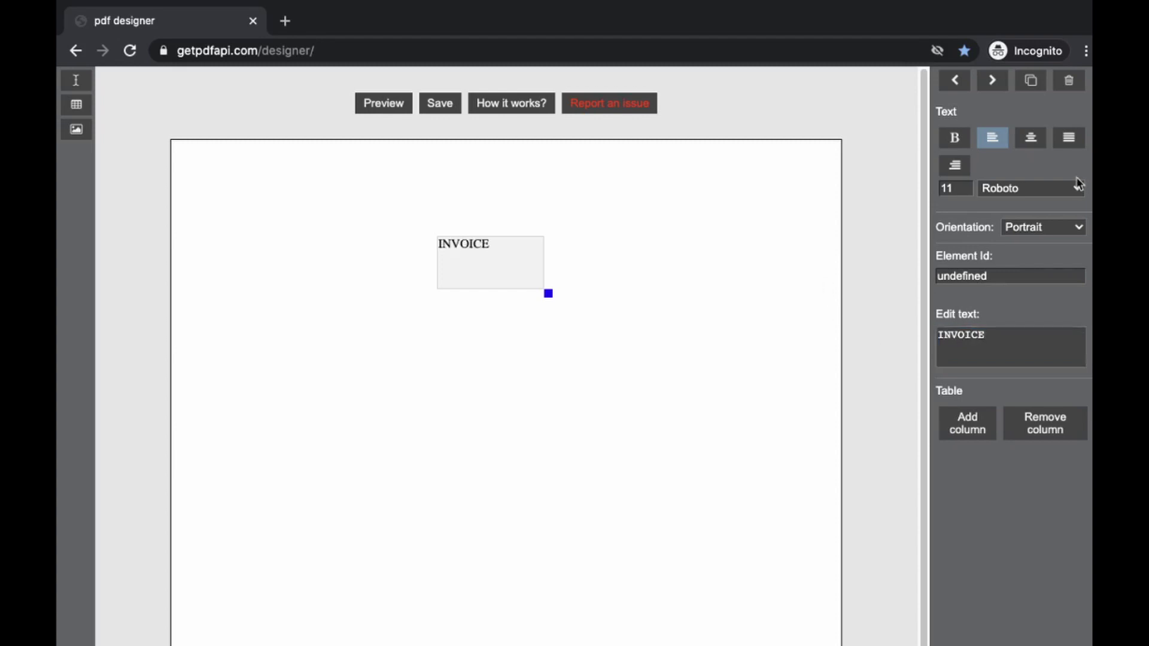
left_click(1017, 217)
double_click(948, 187)
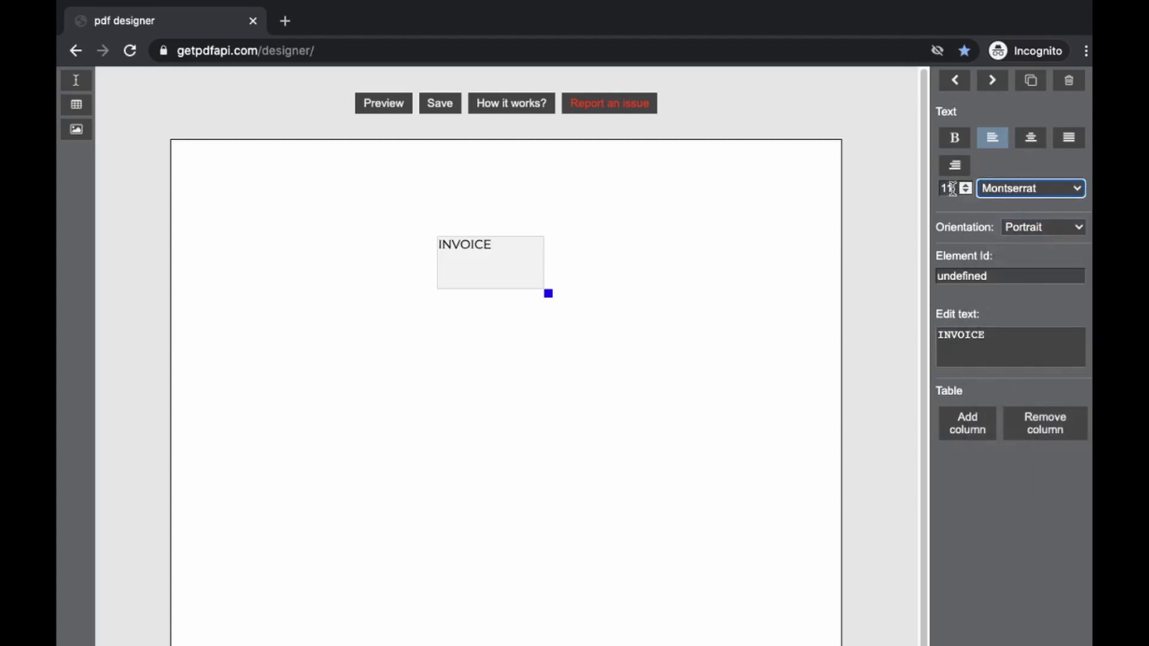
type("22")
left_click(1031, 141)
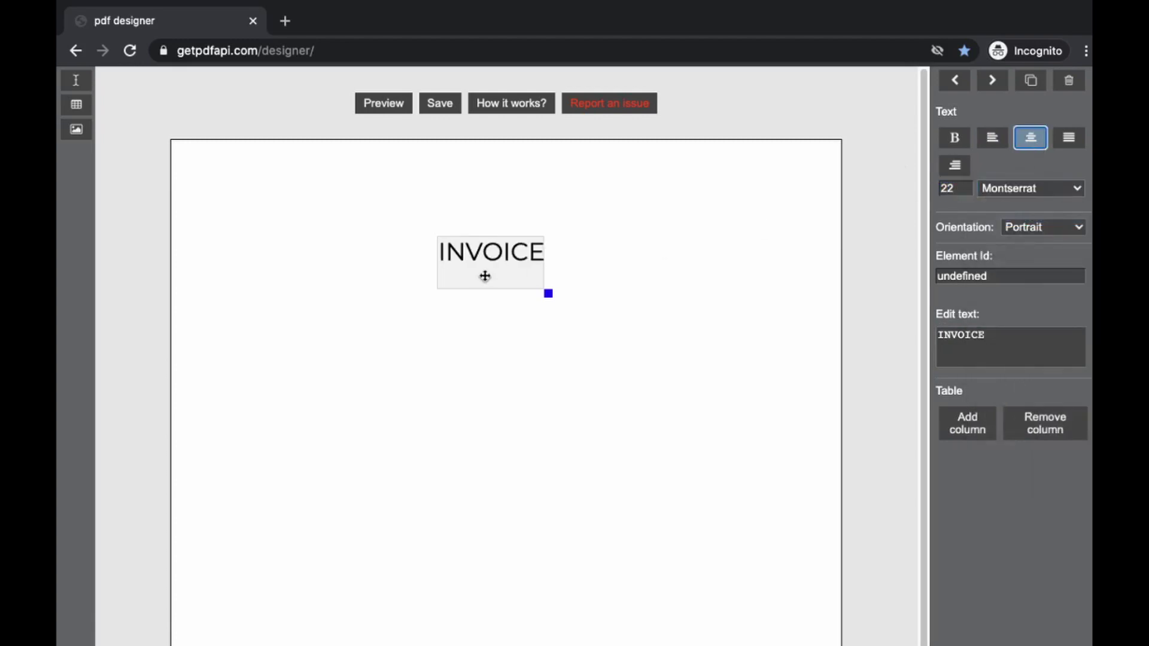
left_click_drag(554, 297, 616, 306)
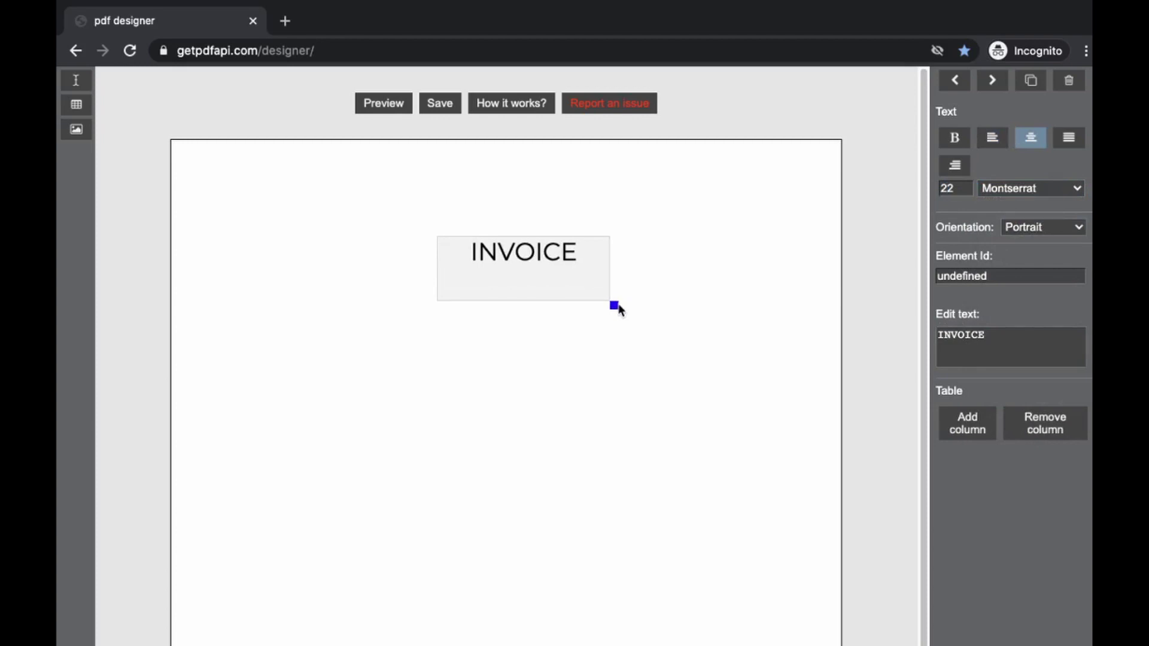
Add a second text box below the INVOICE title, against the left edge of the page
left_click(76, 80)
left_click_drag(167, 150, 458, 512)
left_click_drag(363, 464, 331, 435)
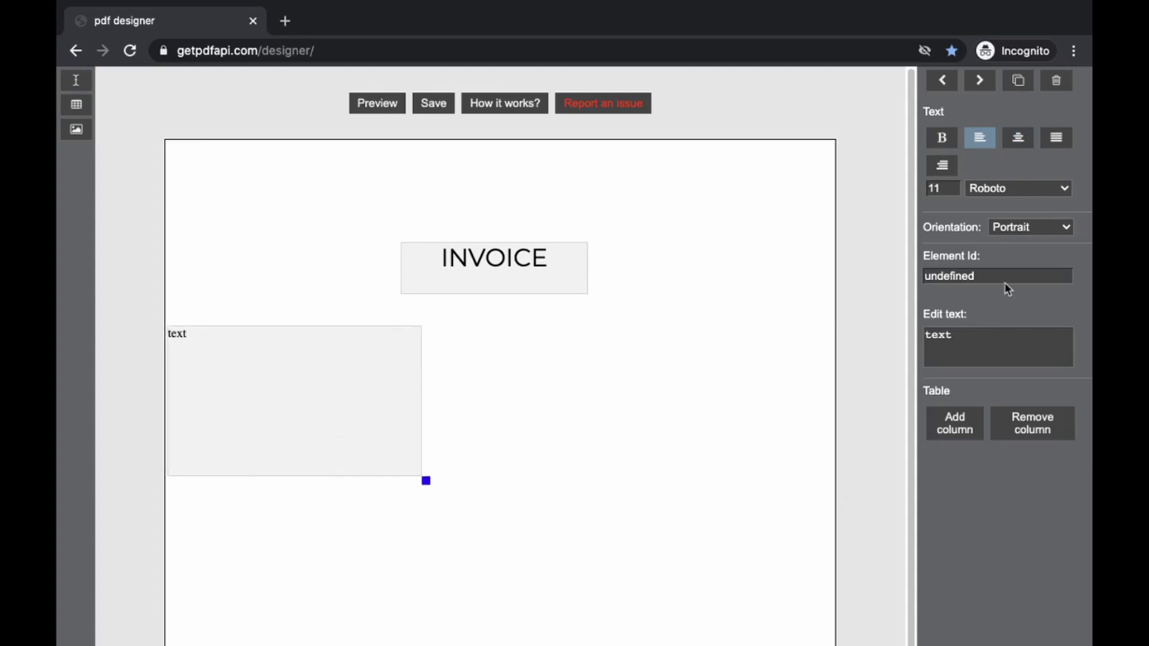
Set the new text box's element ID to customer_details and its text to Customer_details
left_click_drag(1005, 277, 910, 273)
type("customer_detai")
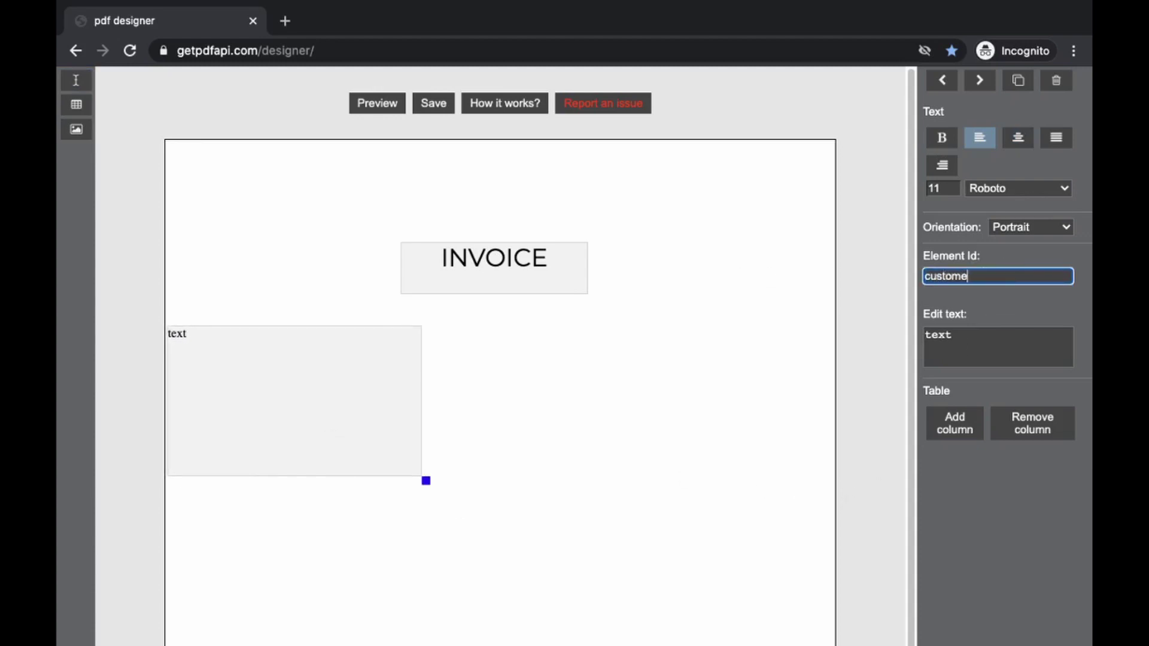
key("BackSpace")
key("BackSpace")
type("ails")
left_click(998, 350)
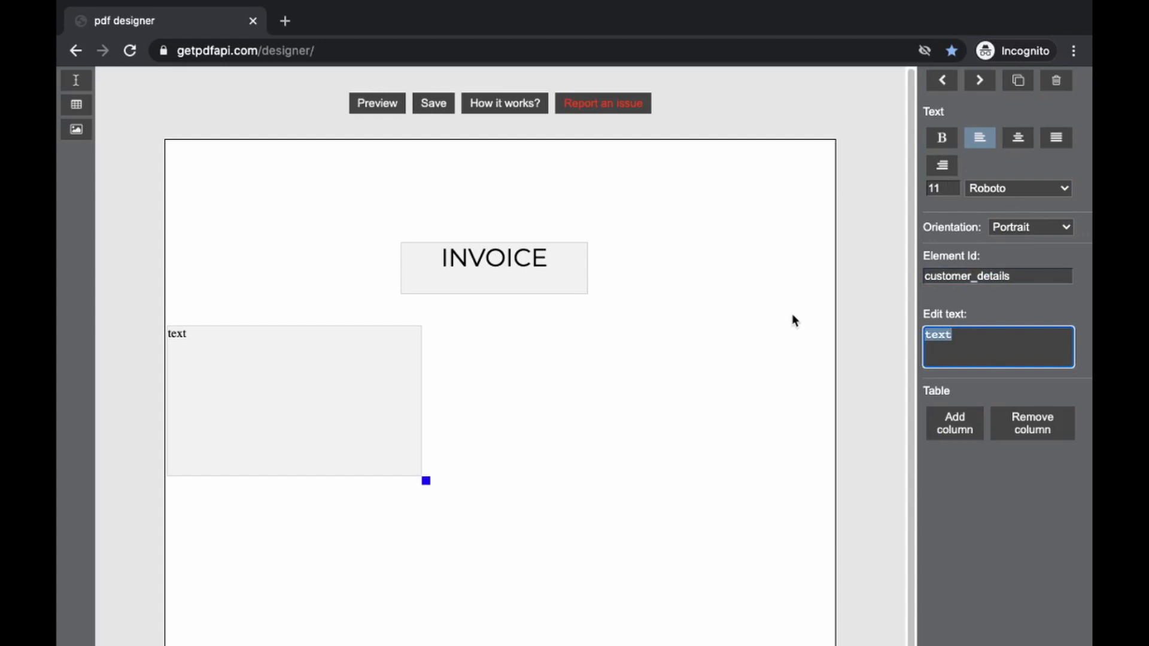
type("Customer")
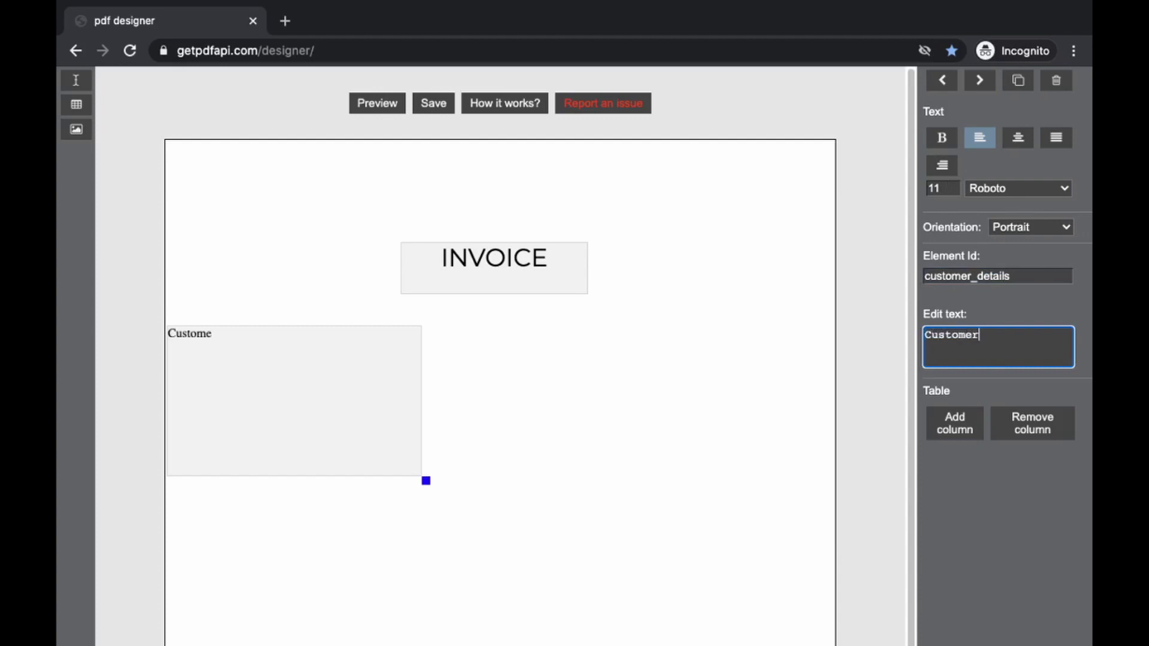
type("_details")
Duplicate the Customer_details box to the right side of the page and set the copy's element ID to company_details
left_click(1017, 80)
left_click_drag(796, 409, 721, 401)
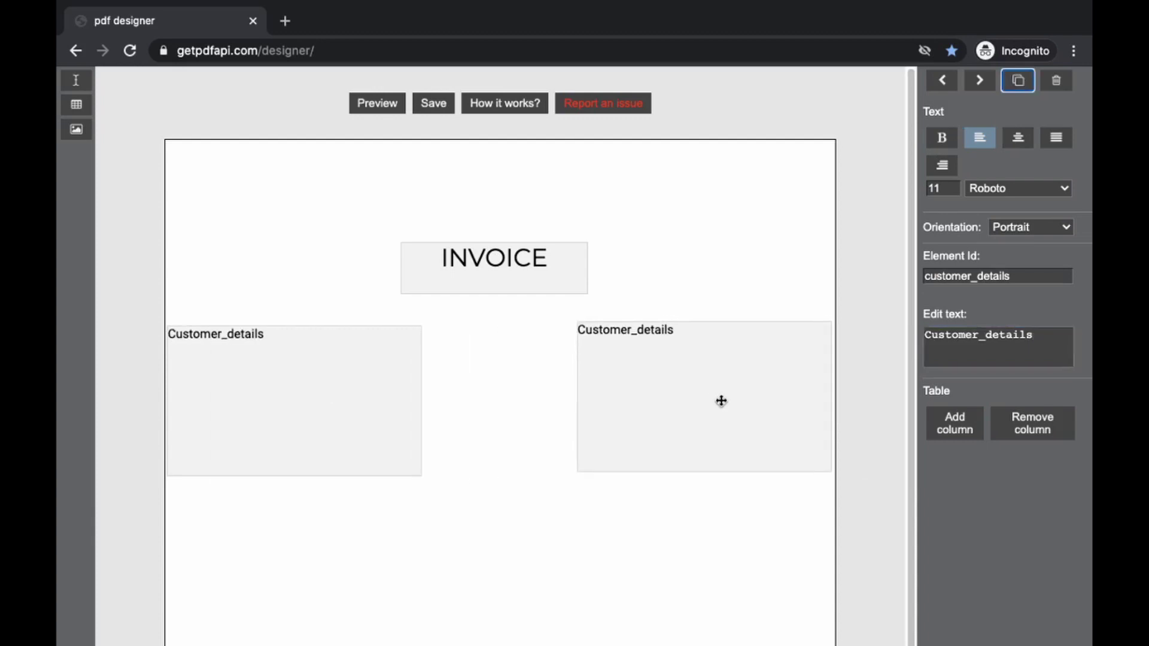
left_click_drag(965, 273, 669, 268)
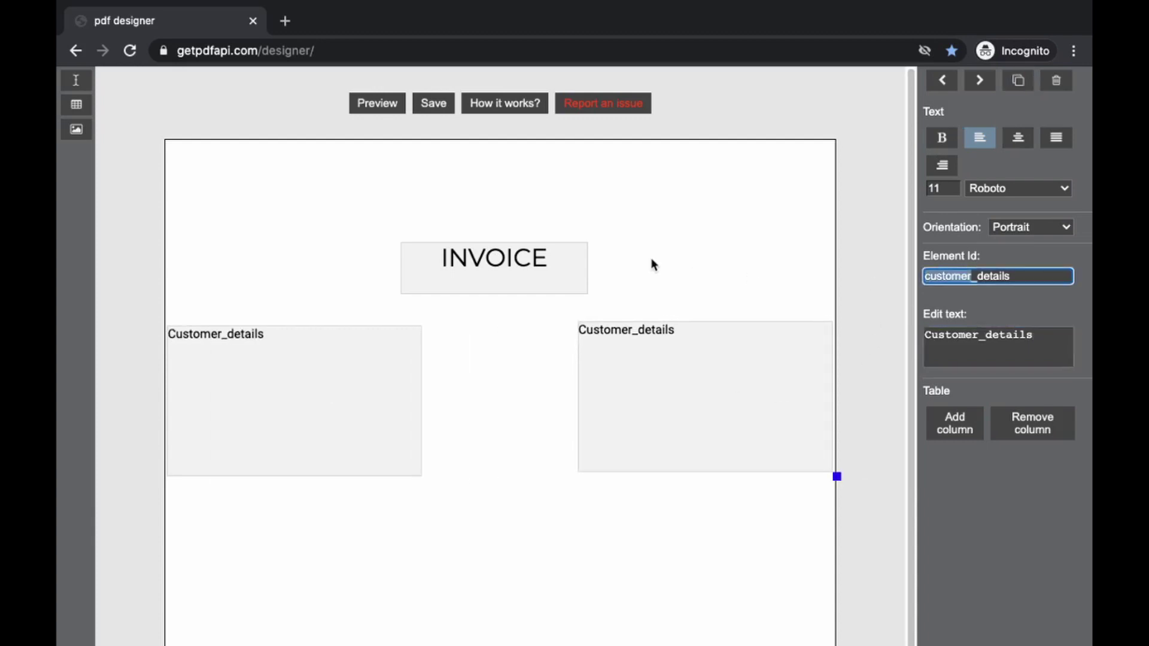
type("company")
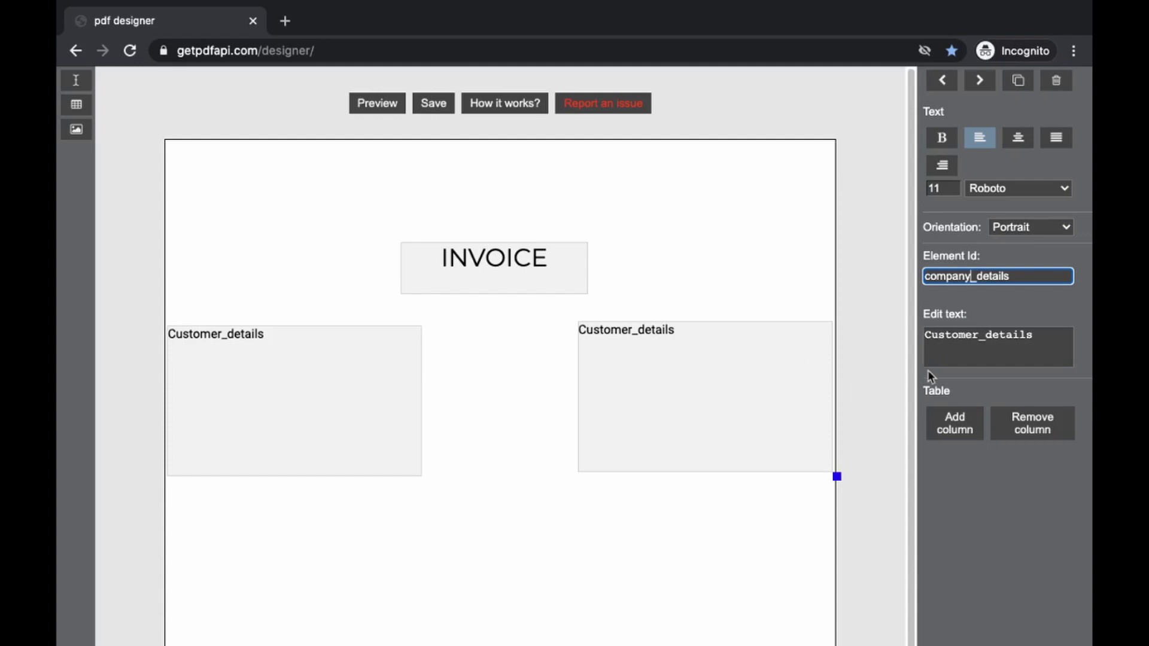
Set the copied box's text to Company_details and align it level with the Customer_details box
left_click(972, 335)
left_click_drag(972, 335, 750, 320)
type("Com")
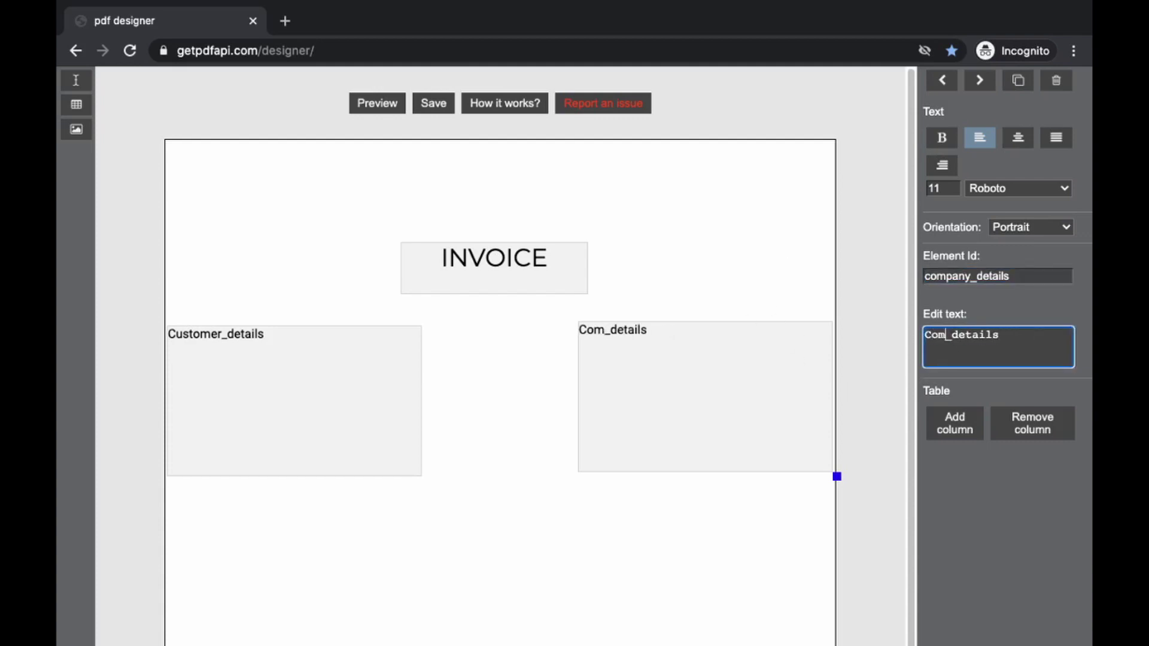
type("pany")
left_click_drag(687, 371, 685, 374)
left_click(777, 602)
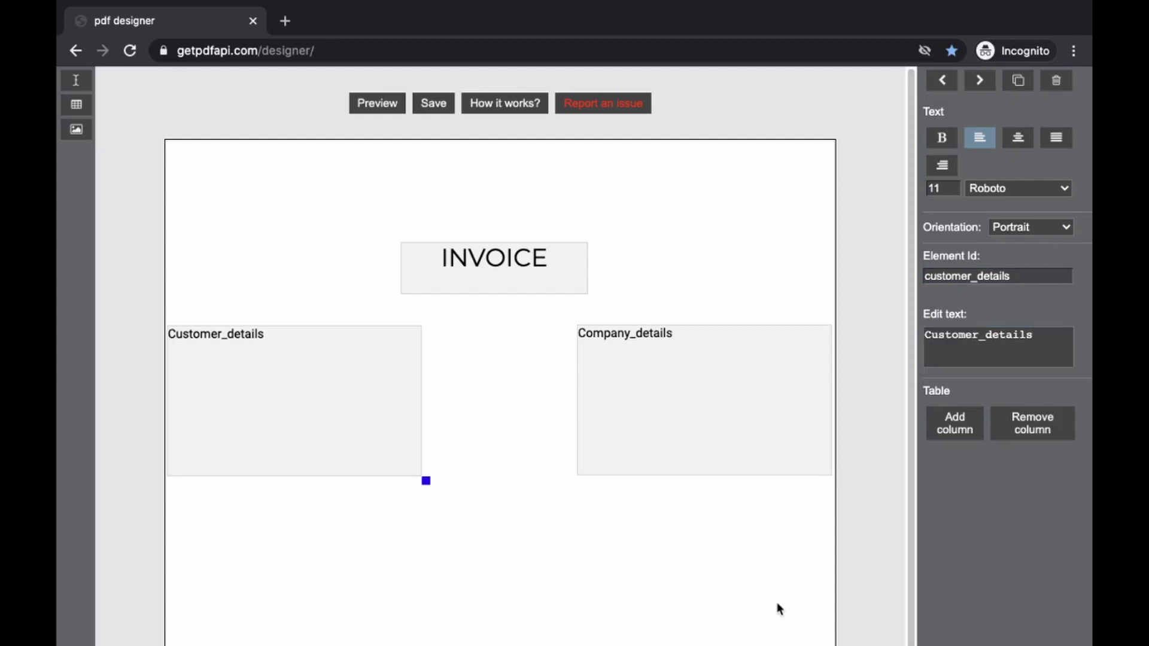
Set the font size of both the Company_details and Customer_details boxes to 18
left_click(699, 406)
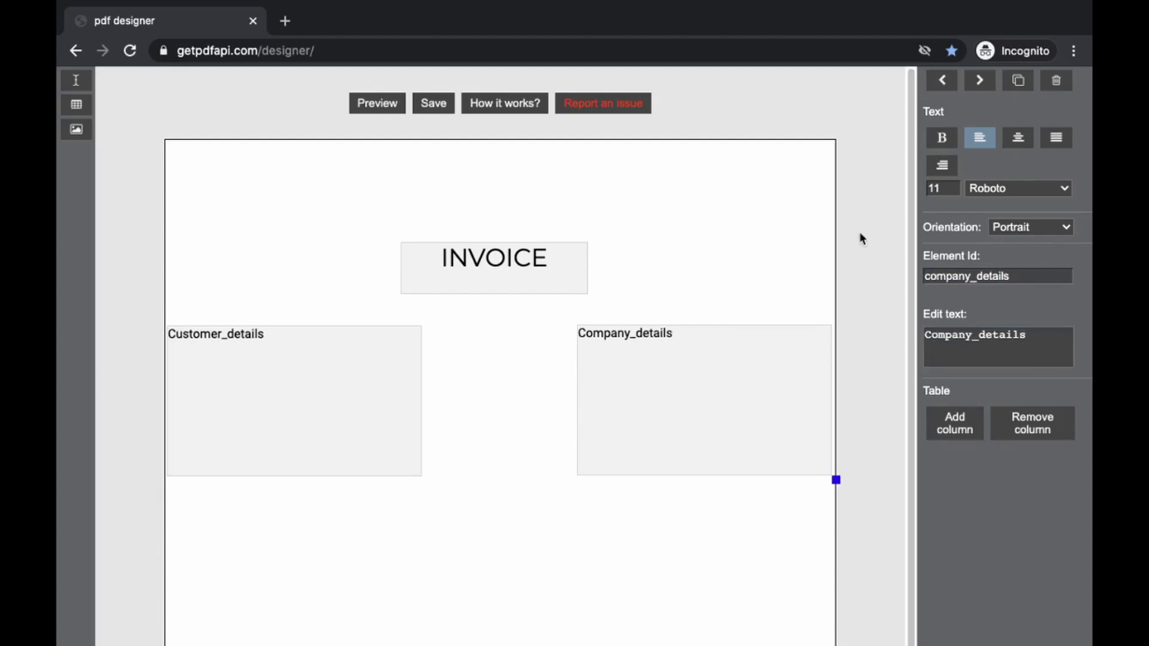
left_click(938, 188)
key("BackSpace")
type("8")
left_click(270, 469)
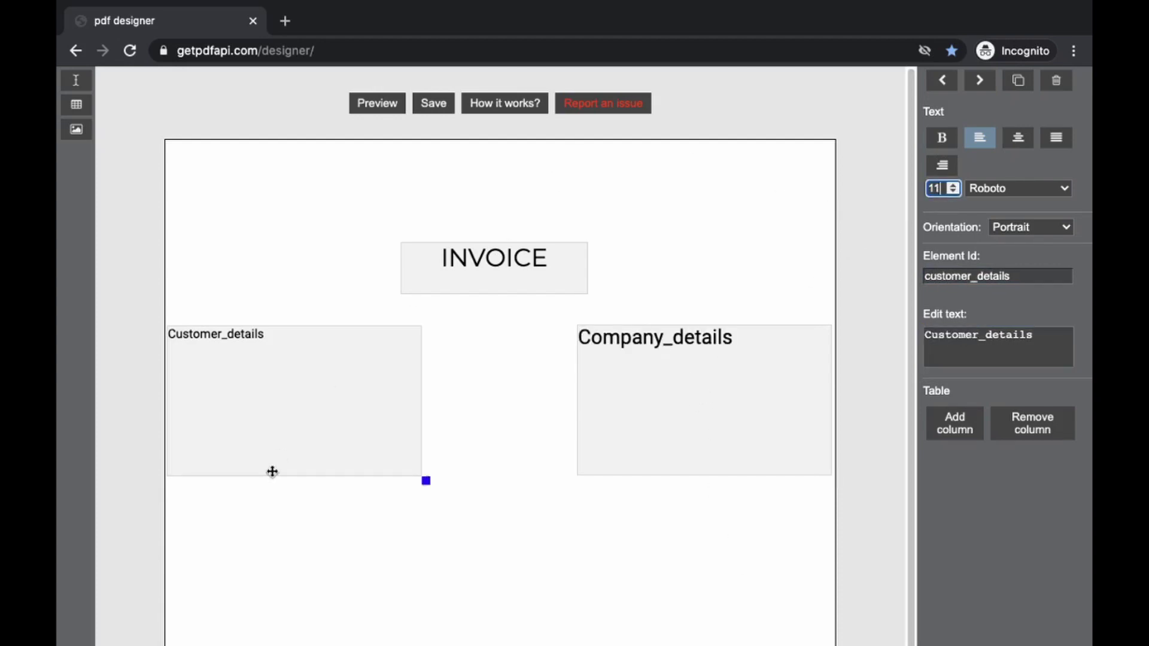
left_click(938, 188)
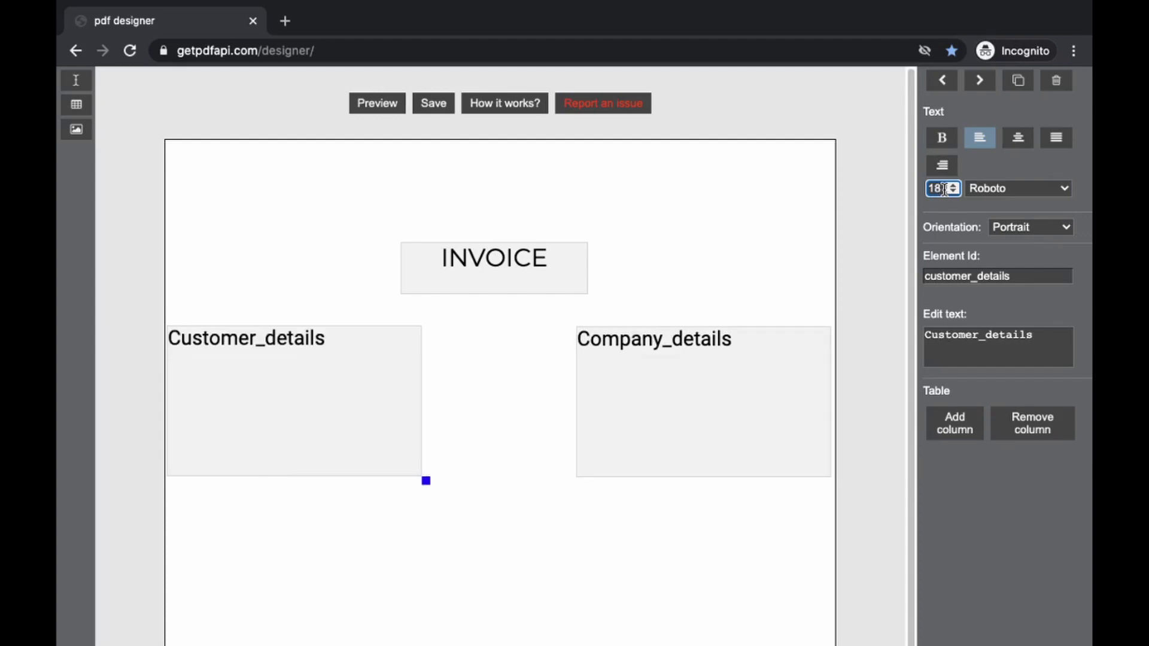
Insert a table below the two detail boxes, enlarged to about half the page width, with element ID invoice_table
left_click(73, 112)
left_click_drag(222, 199, 373, 577)
scroll(565, 602, "down", 3)
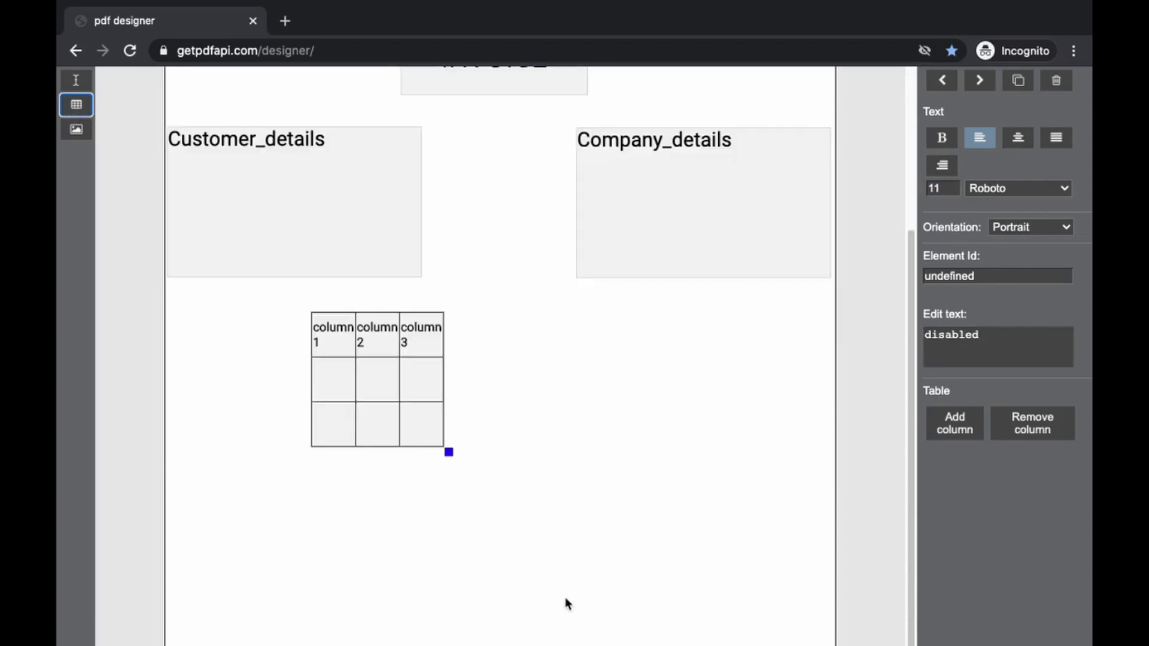
left_click_drag(450, 456, 690, 560)
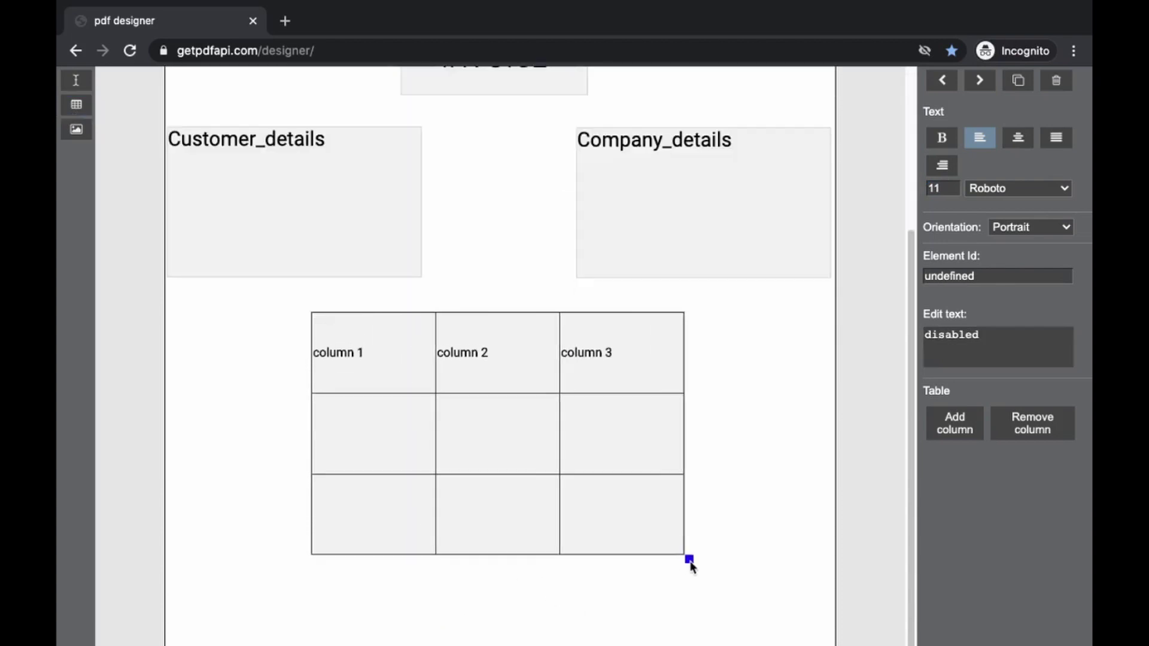
left_click(1024, 279)
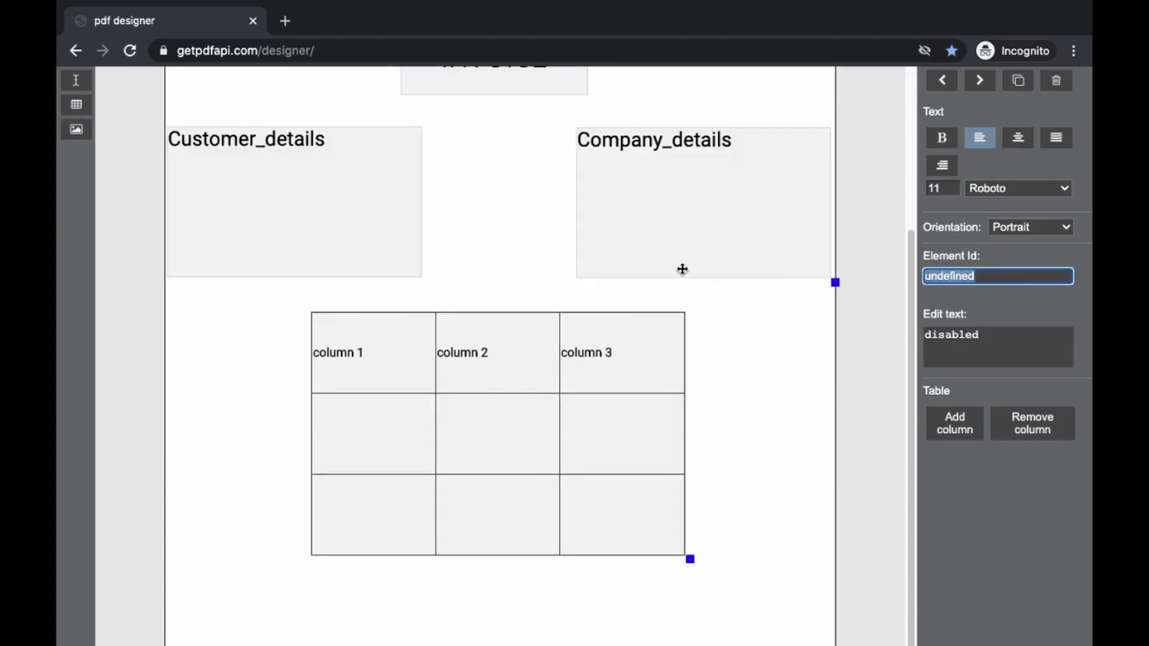
type("invoice_table")
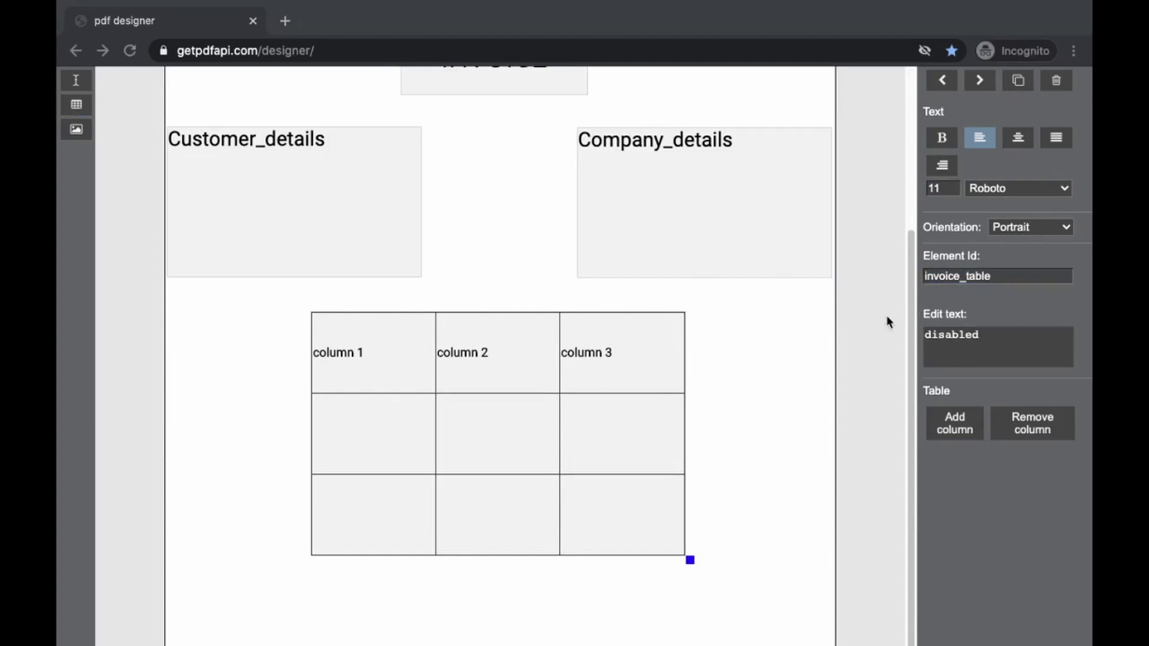
Try adding extra columns to the invoice table and remove them again, leaving the original three
left_click(475, 459)
left_click(624, 509)
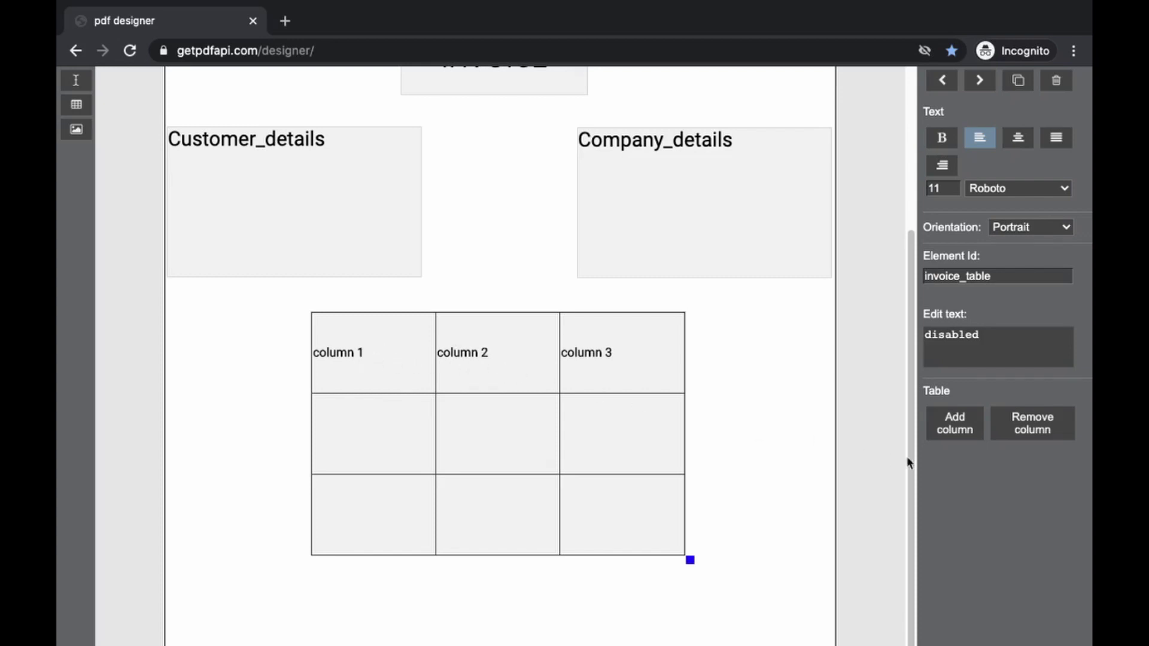
left_click(958, 426)
left_click(958, 426)
left_click(981, 426)
left_click(1063, 431)
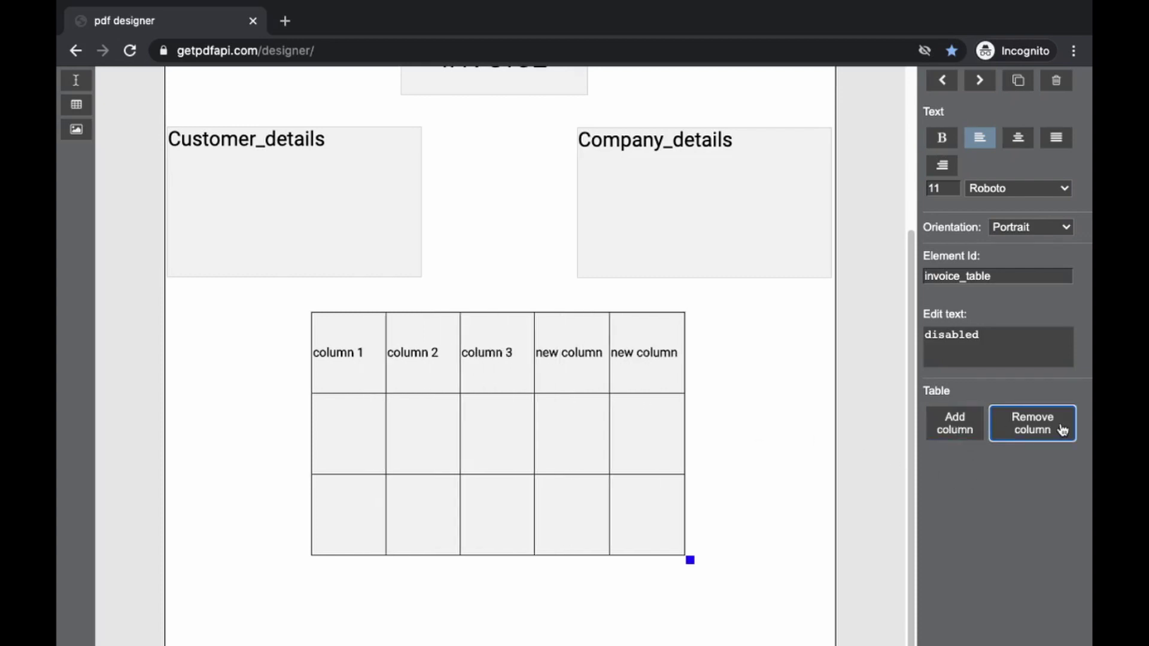
left_click(1063, 431)
left_click(1063, 431)
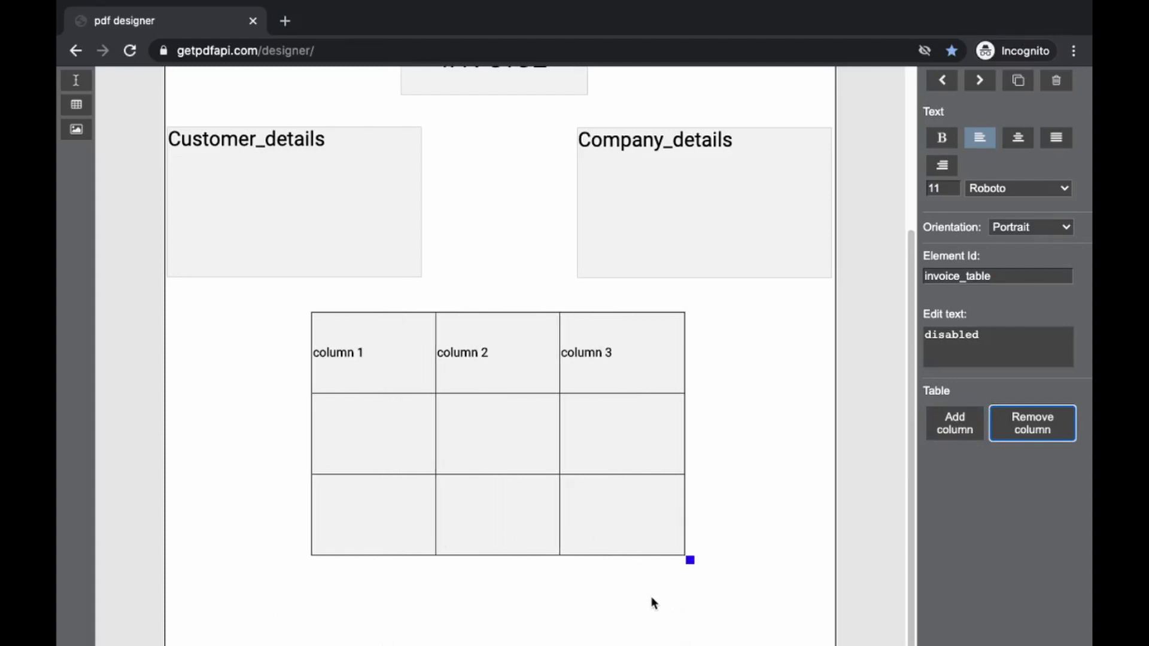
left_click(953, 426)
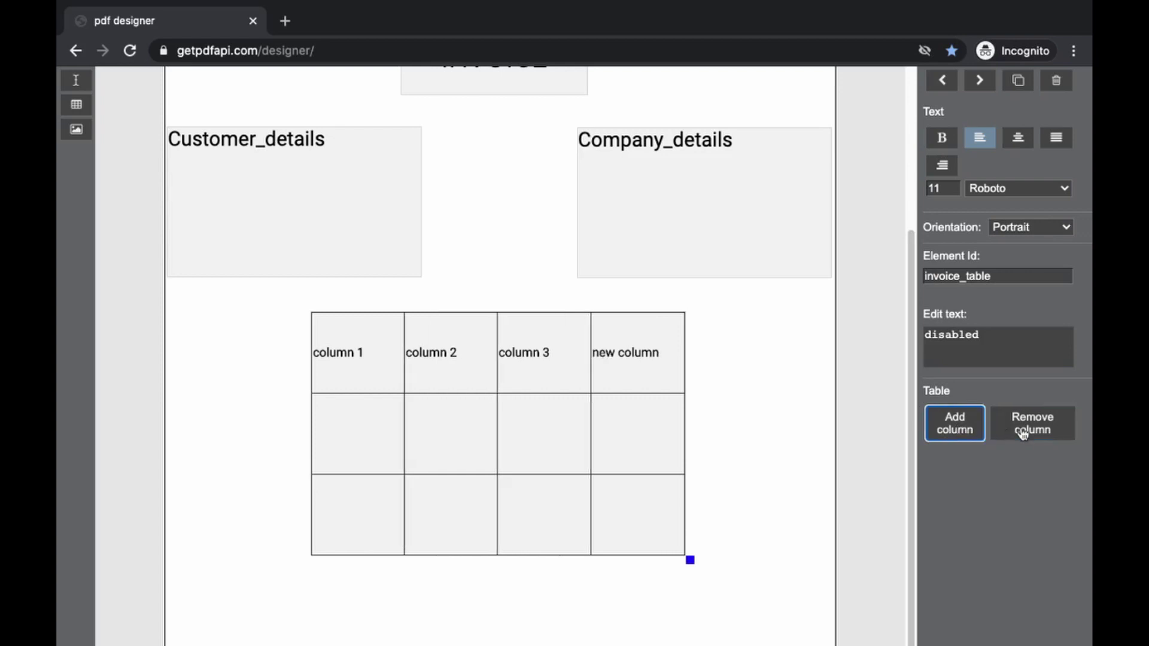
left_click(1027, 431)
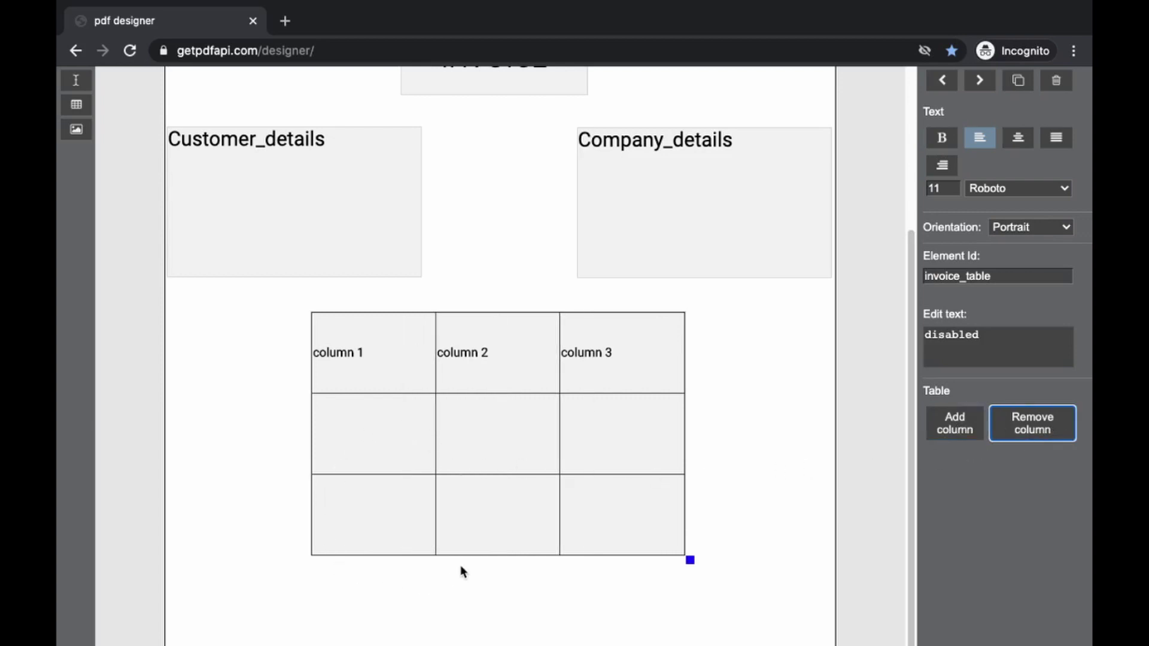
Insert the image _pdfapi400x400.png as a logo and shrink it into the page's upper-left corner above Customer_details
left_click(479, 592)
scroll(491, 613, "up", 3)
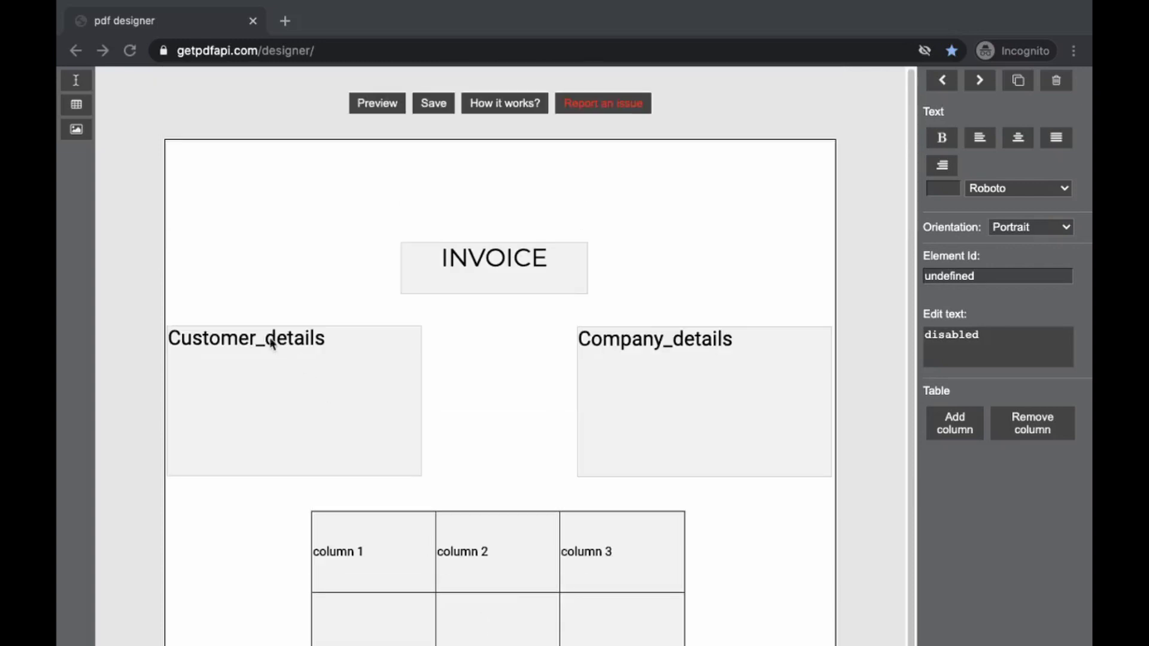
left_click(79, 129)
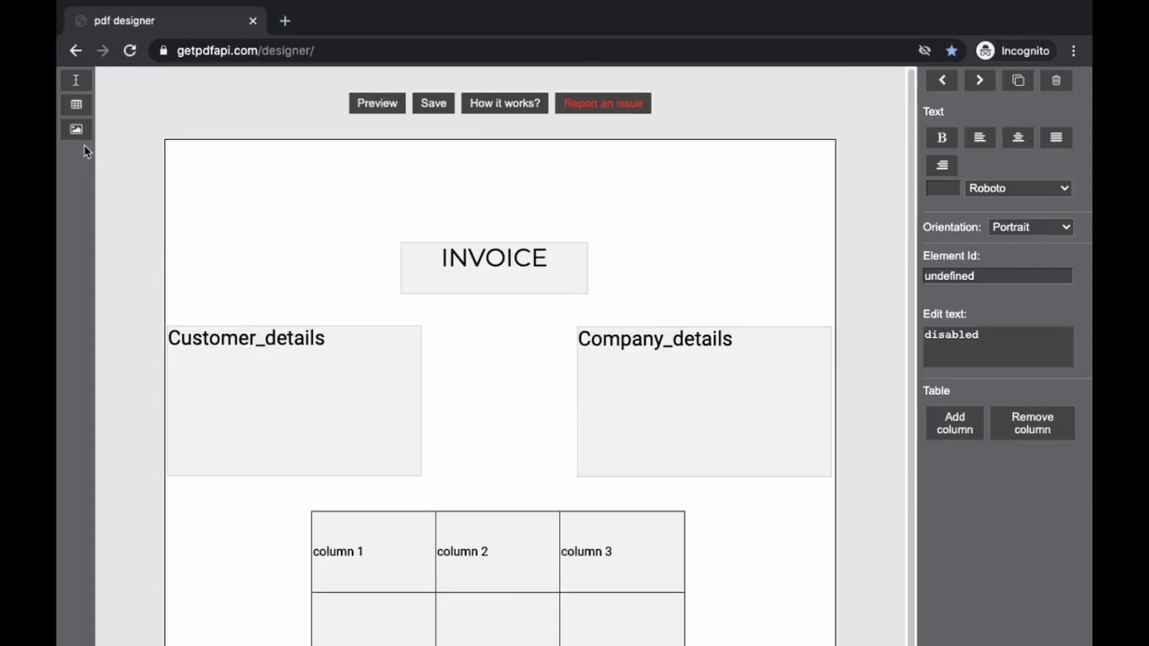
left_click(76, 130)
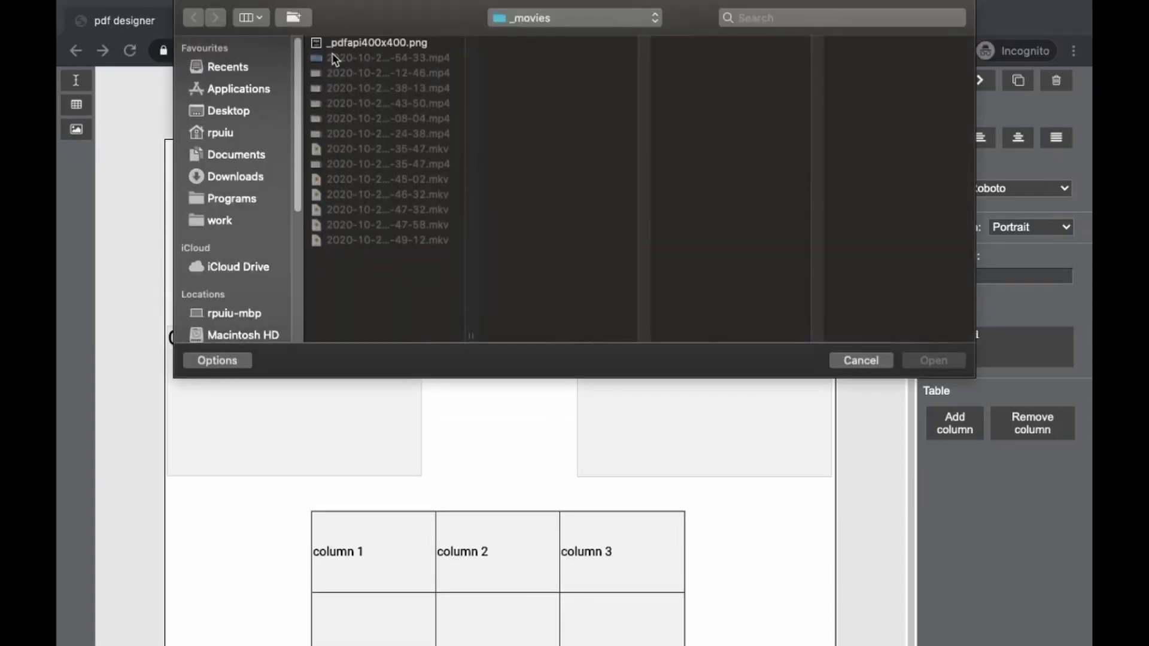
double_click(347, 43)
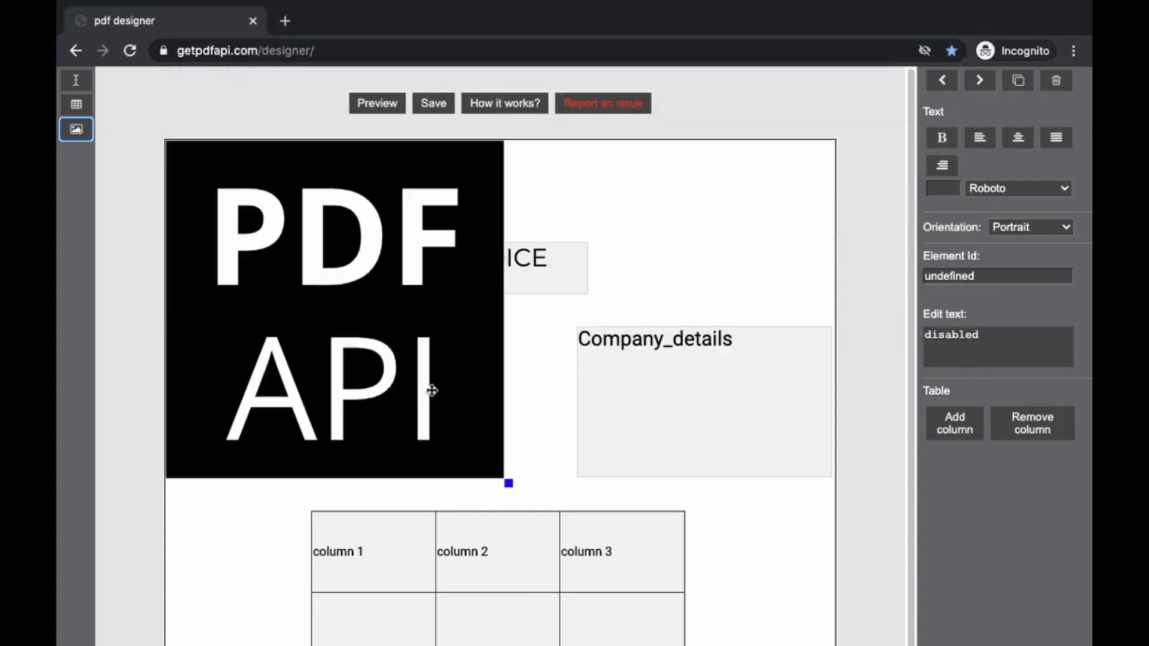
left_click_drag(508, 484, 295, 259)
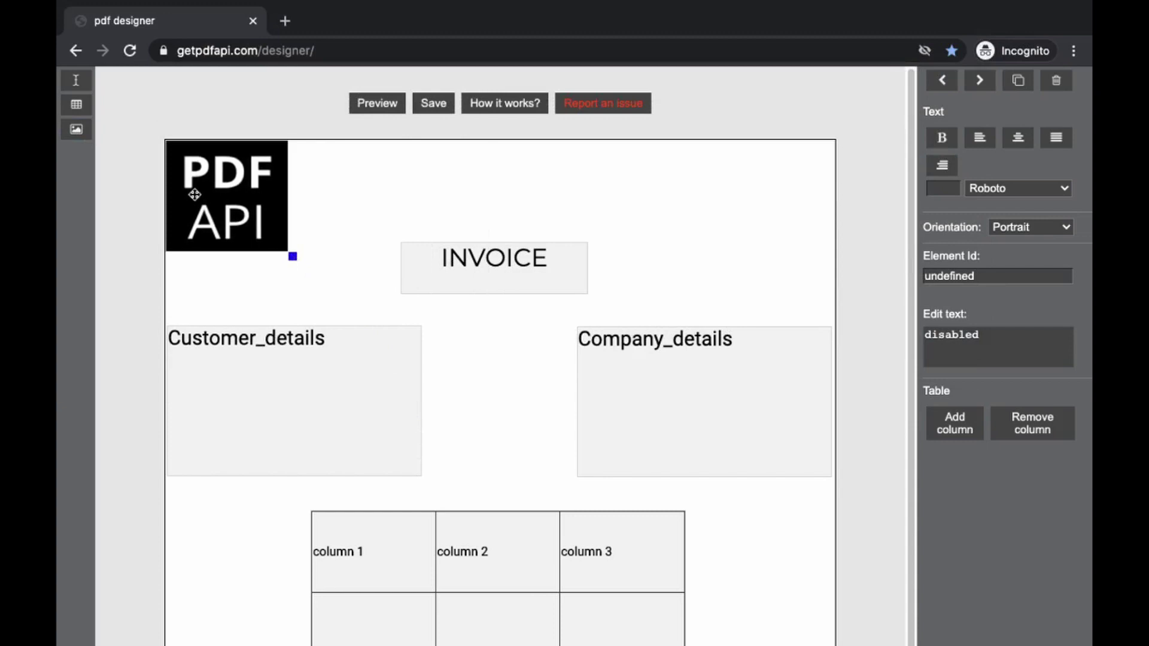
Move the logo slightly inward from the page's upper-left corner and open the template preview form with its customer_details and company_details fields
left_click_drag(192, 190, 220, 219)
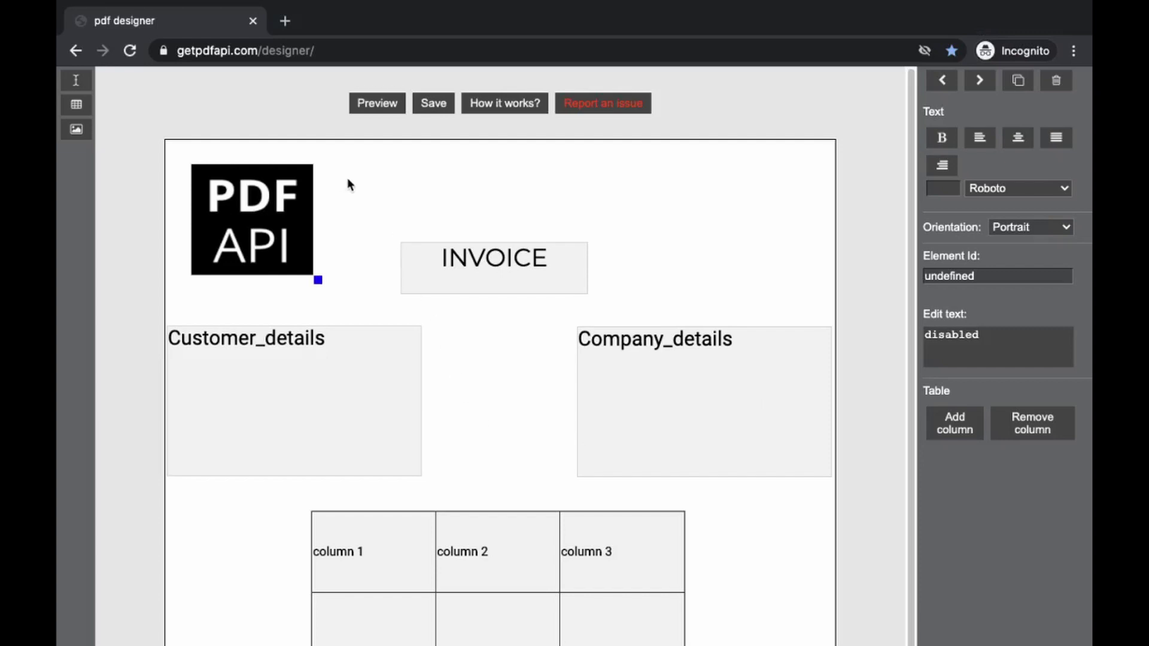
left_click(383, 106)
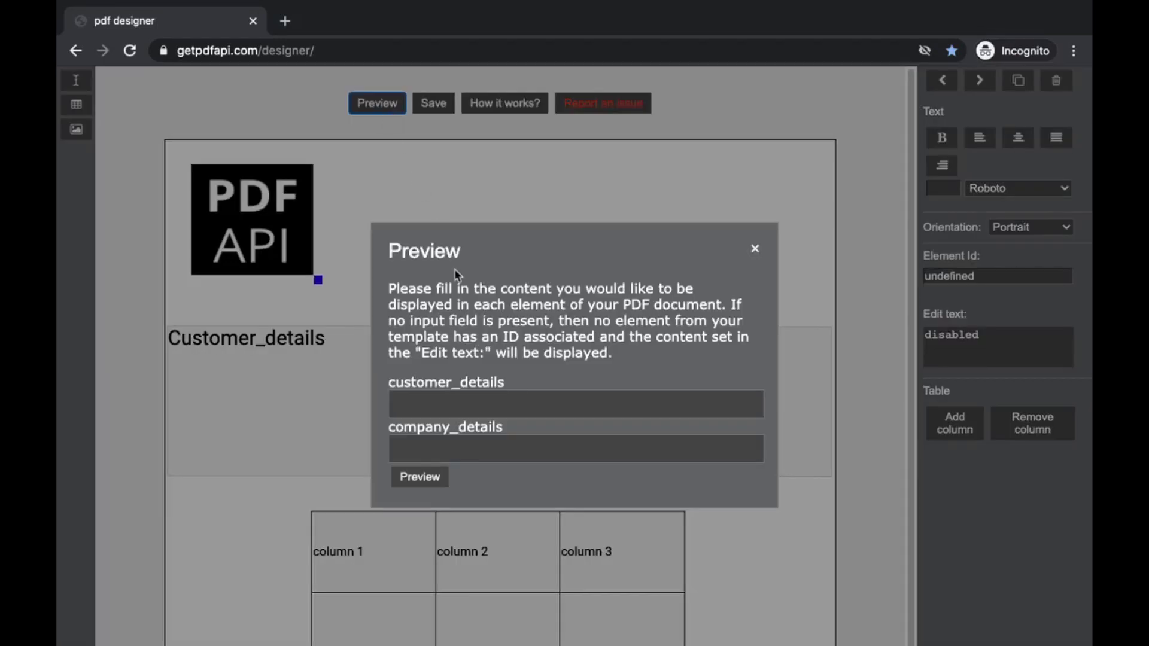
left_click(569, 409)
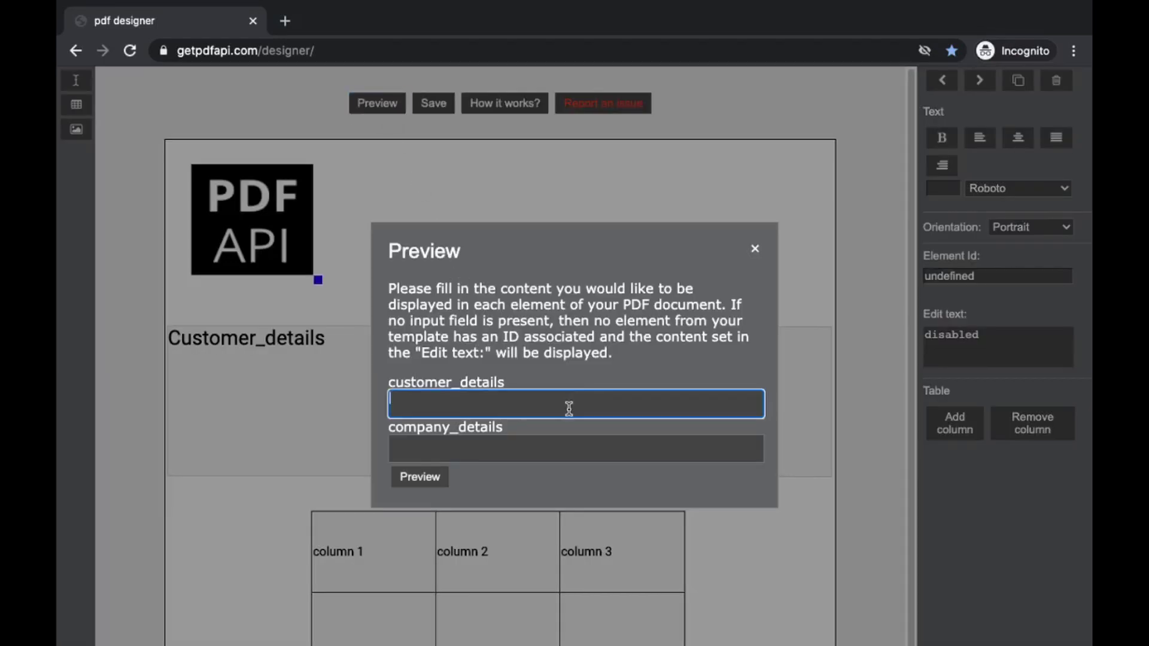
left_click_drag(513, 387, 353, 379)
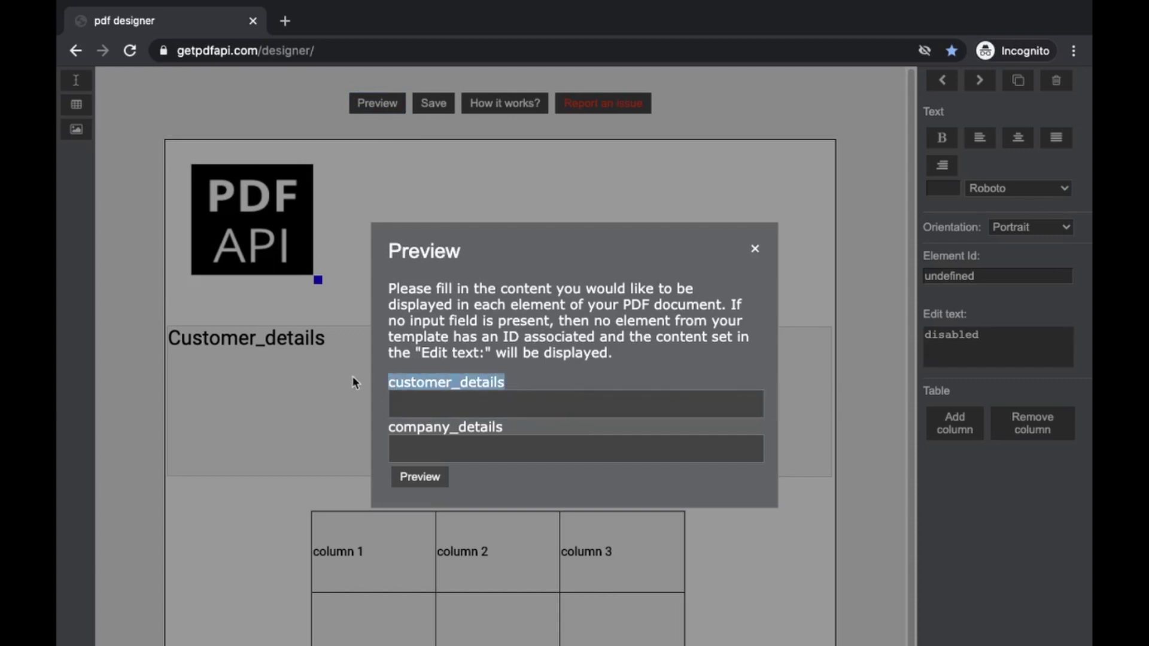
left_click(530, 430)
double_click(530, 430)
left_click(553, 402)
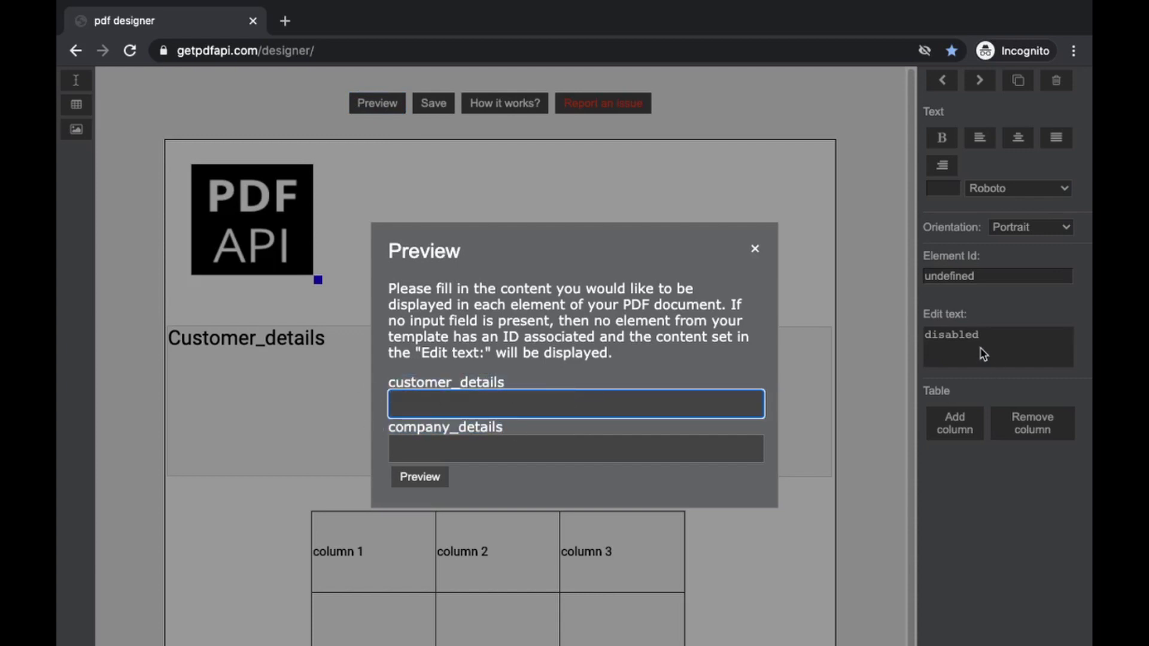
Fill both customer_details and company_details with the prepared paragraph about text and table elements growing automatically with the content
key("super+Tab")
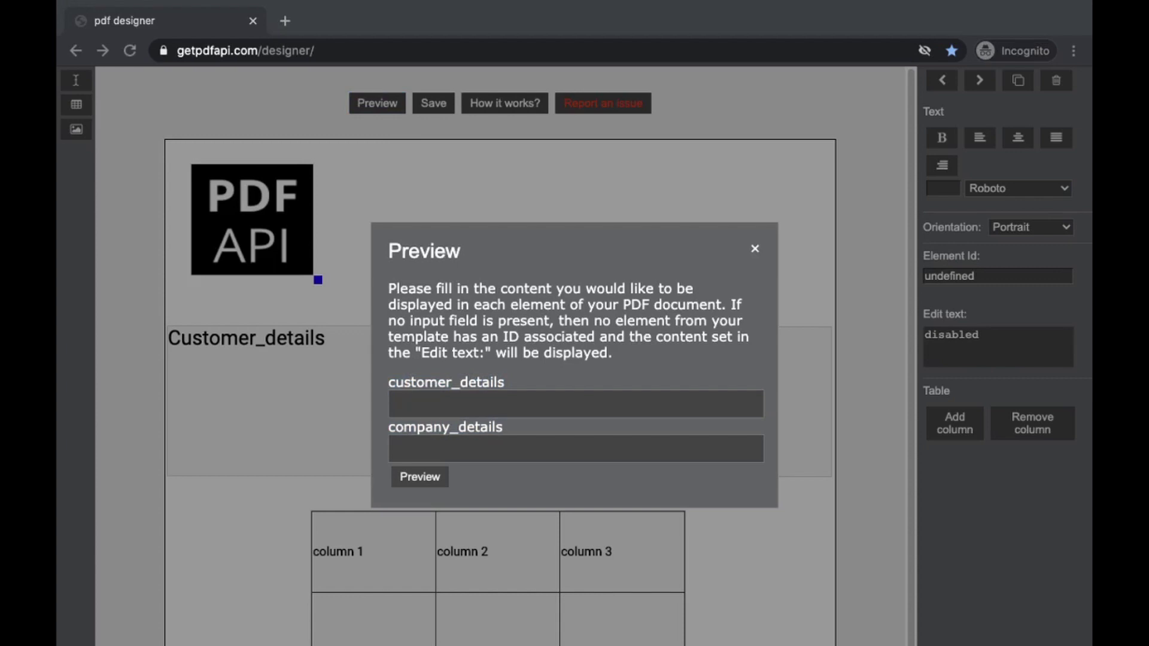
left_click(542, 400)
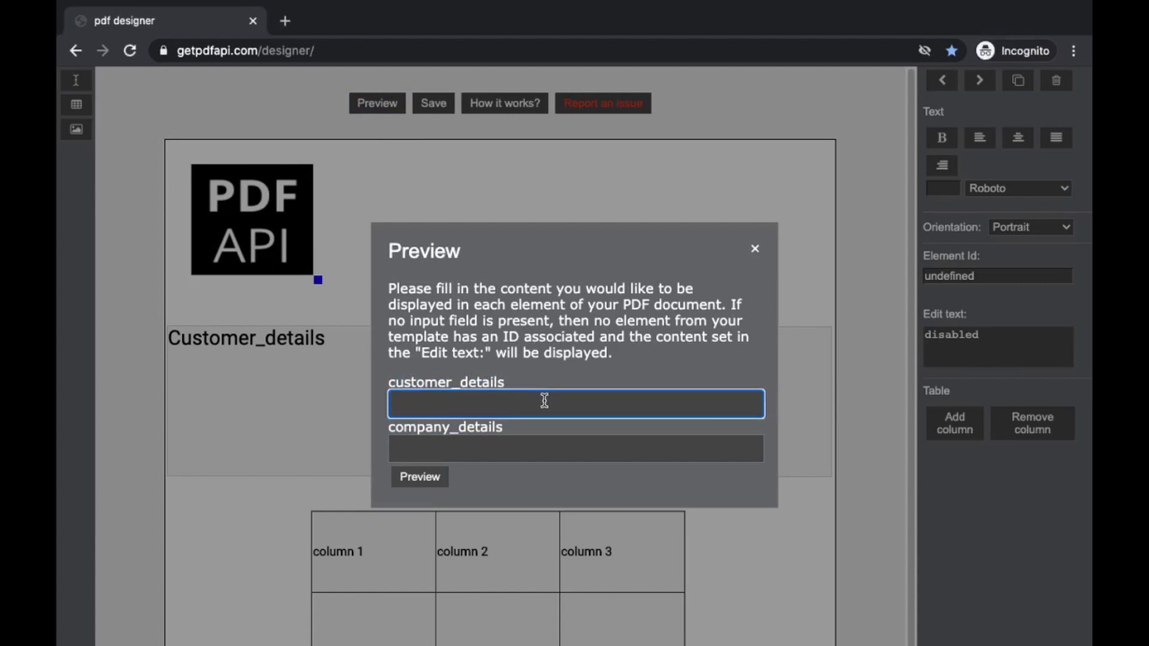
key("ctrl+v")
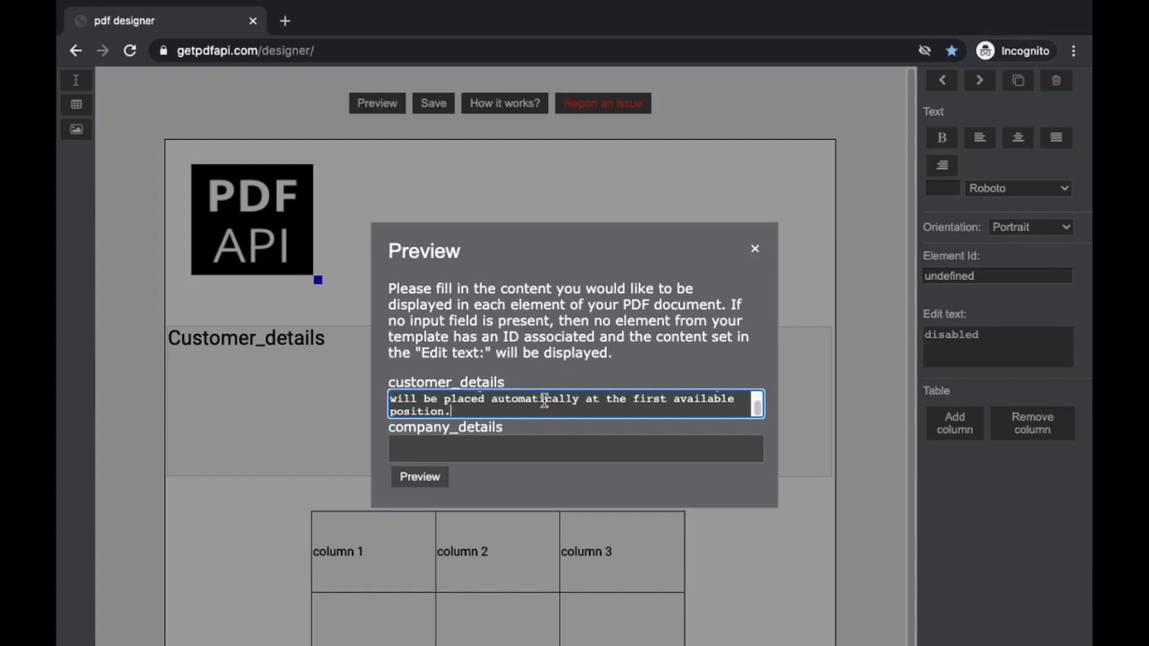
left_click(519, 456)
key("ctrl+v")
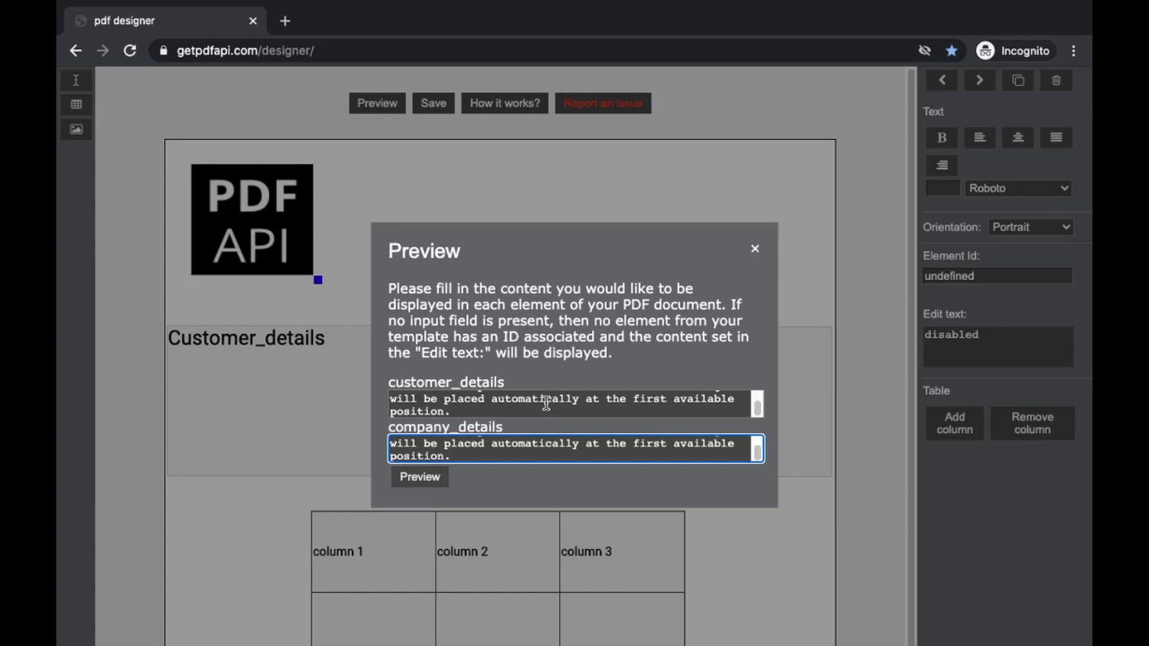
Generate the preview, save it as preview.pdf and check its detail texts and table before returning to the designer
left_click(418, 484)
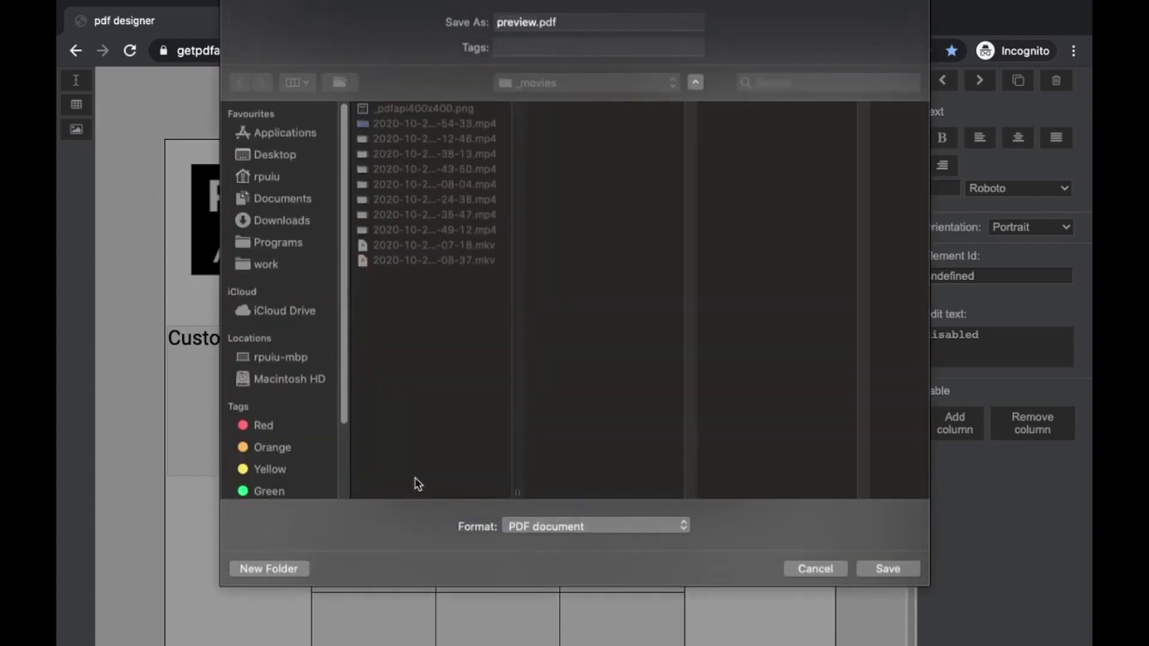
left_click(878, 569)
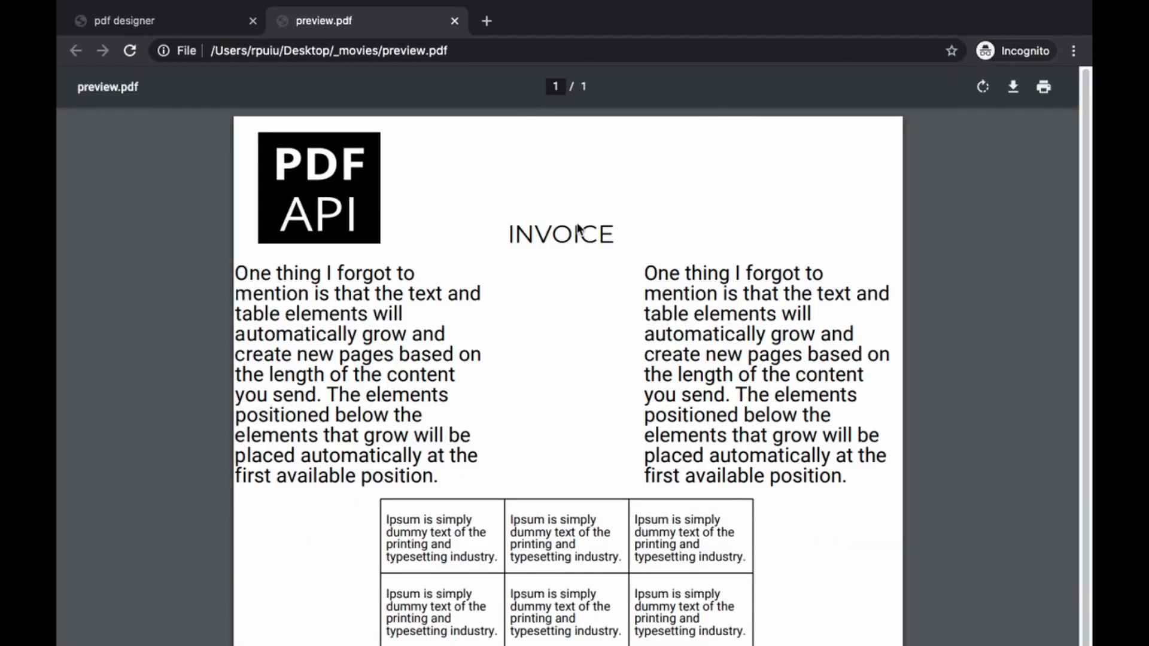
scroll(574, 235, "down", 3)
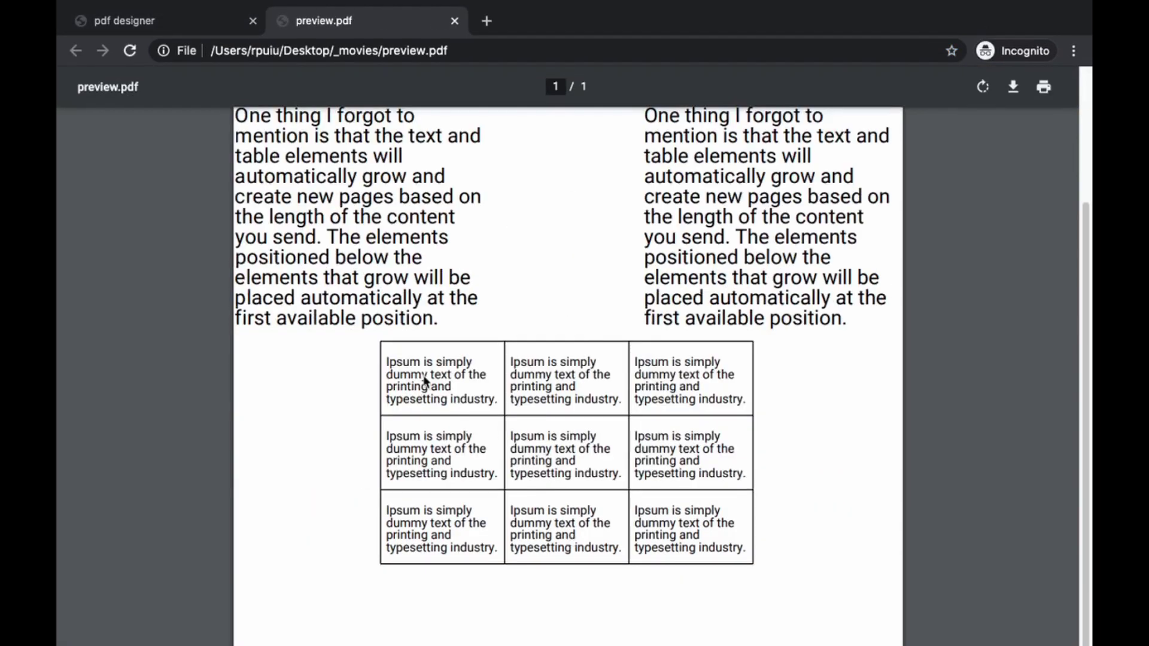
scroll(436, 352, "up", 3)
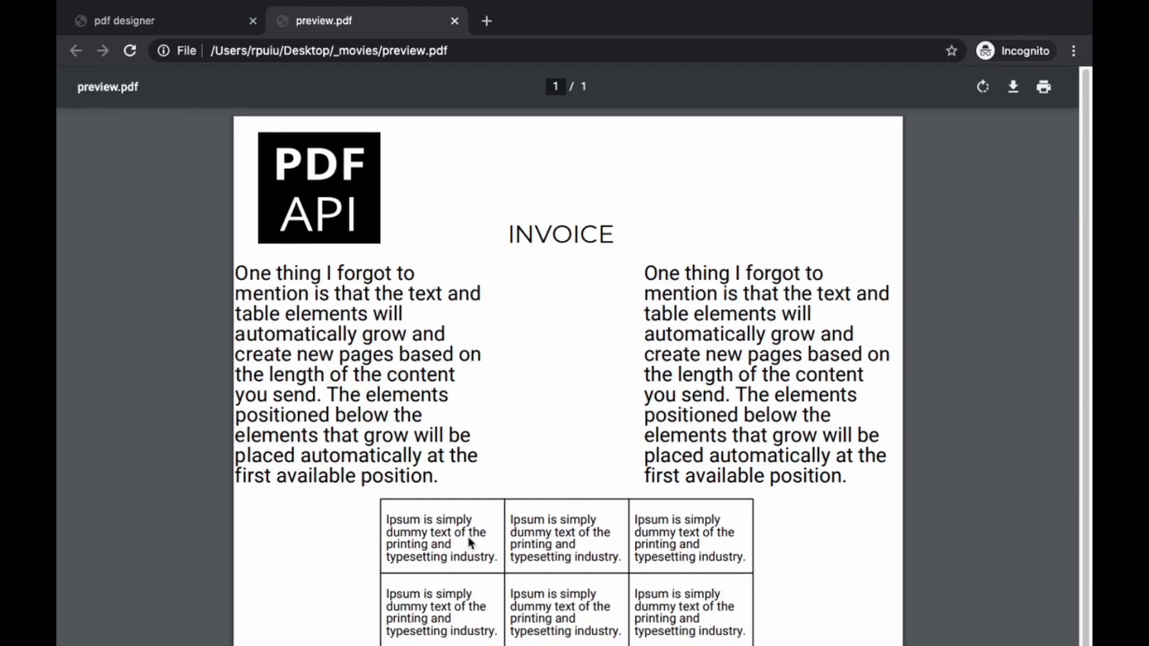
left_click_drag(239, 275, 444, 478)
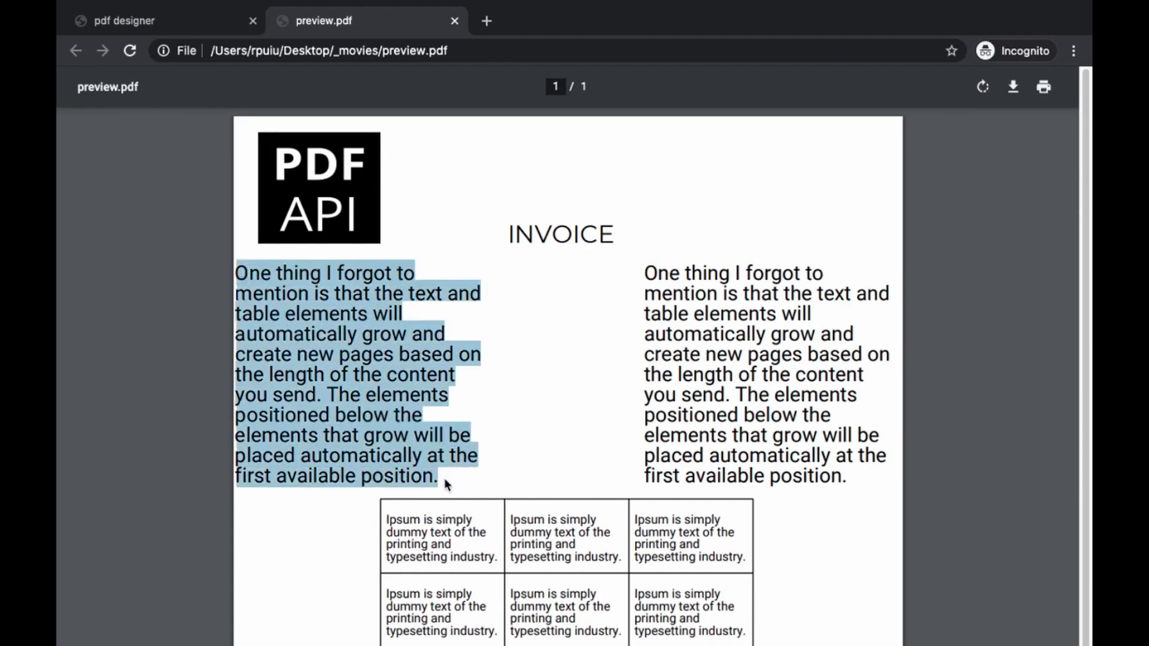
left_click(351, 419)
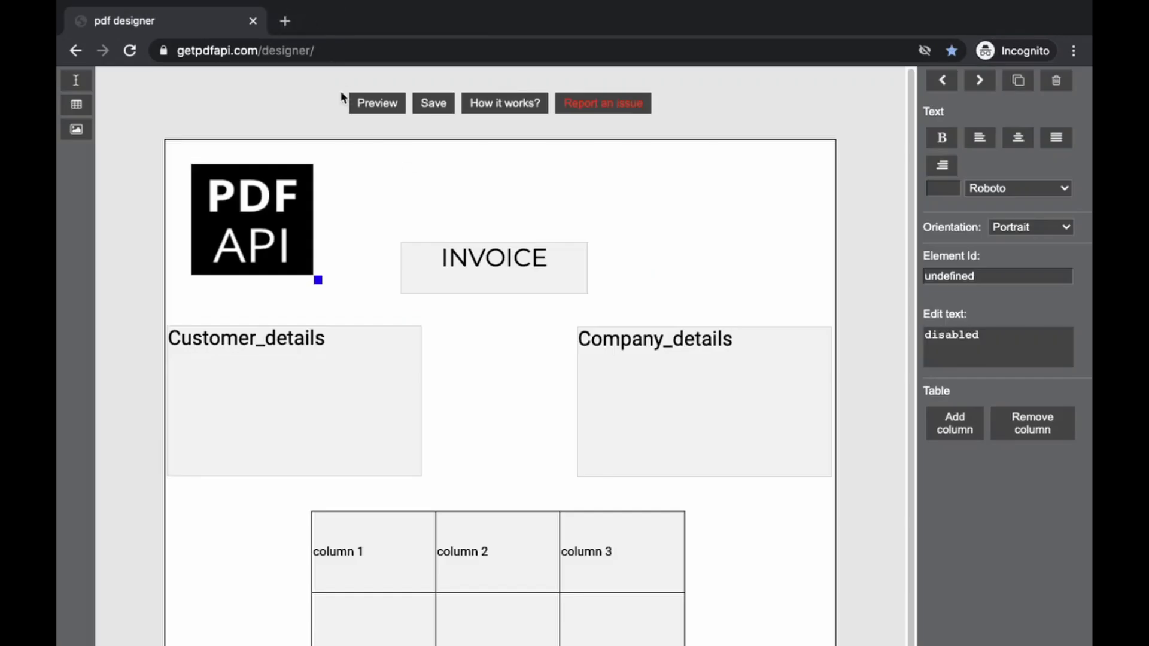
Save the template and open its API documentation to view the sample PDF preview
left_click(429, 106)
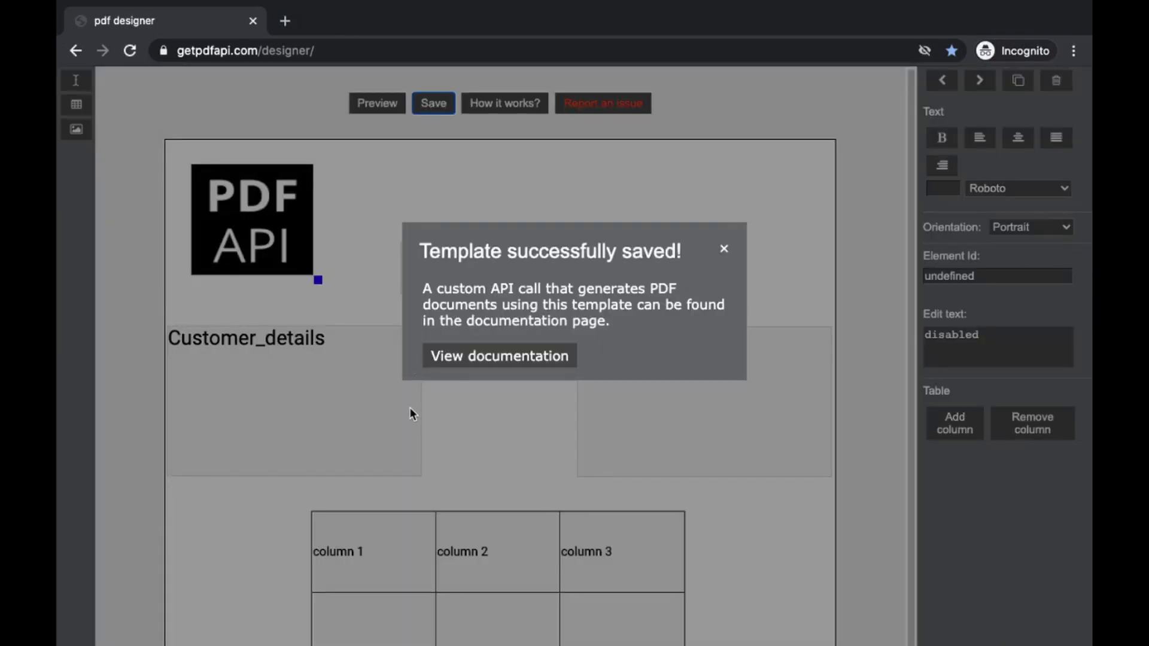
left_click(481, 356)
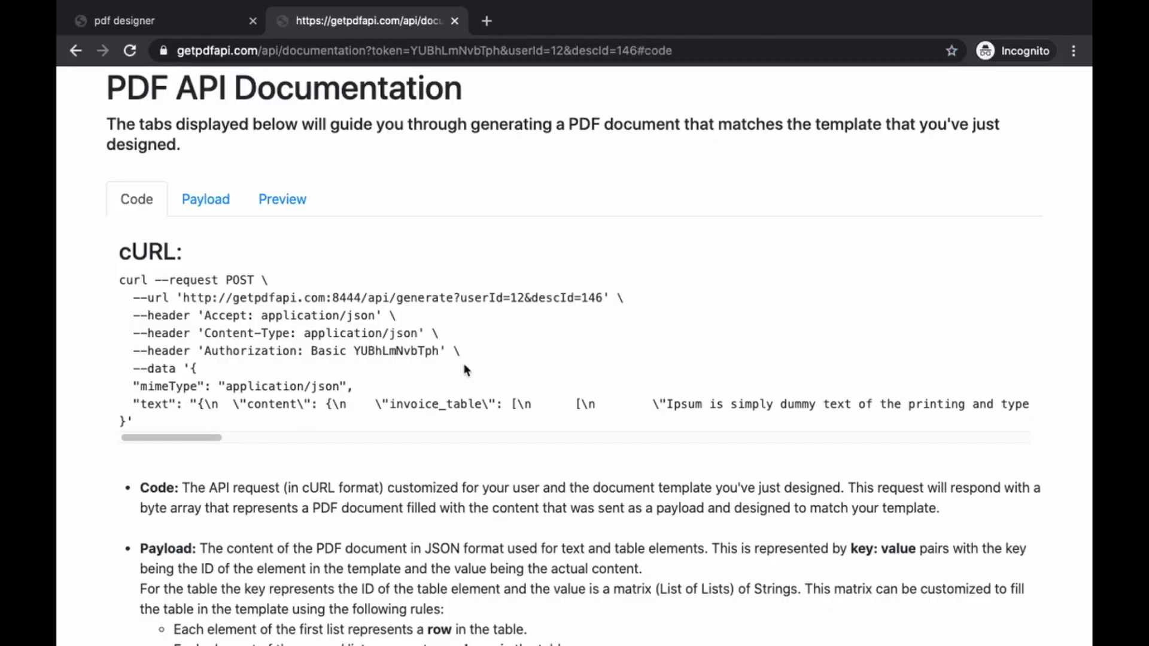
left_click(252, 198)
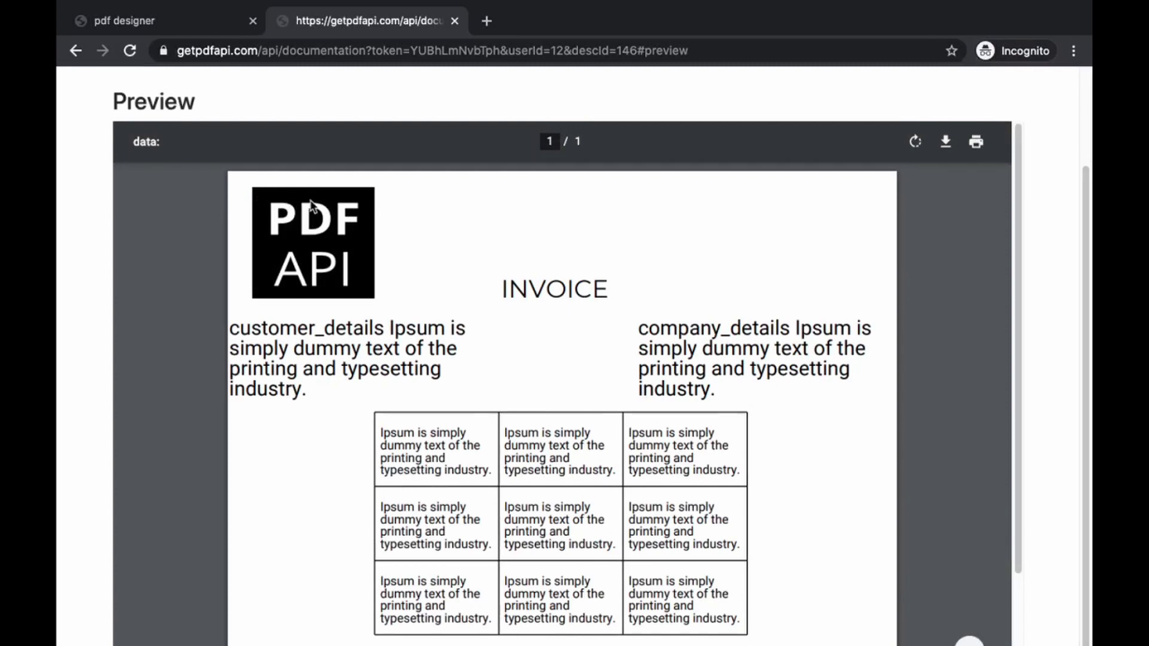
scroll(302, 201, "up", 3)
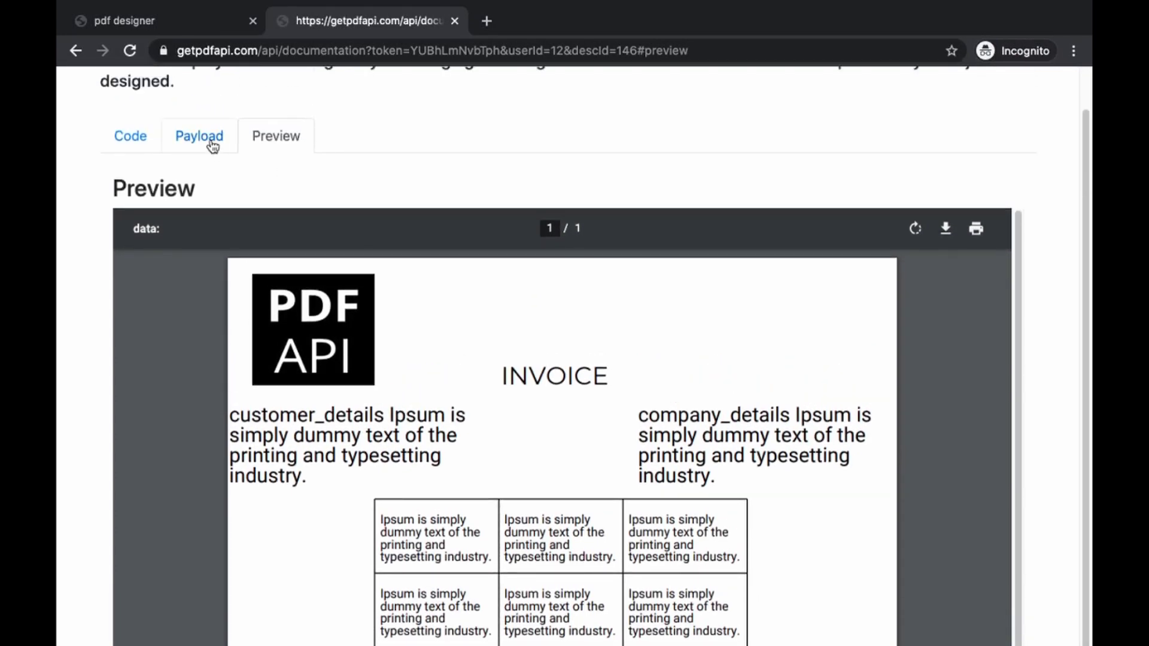
Examine the request payload's customer_details and company_details entries and the nested row lists and cell values under invoice_table
left_click(213, 147)
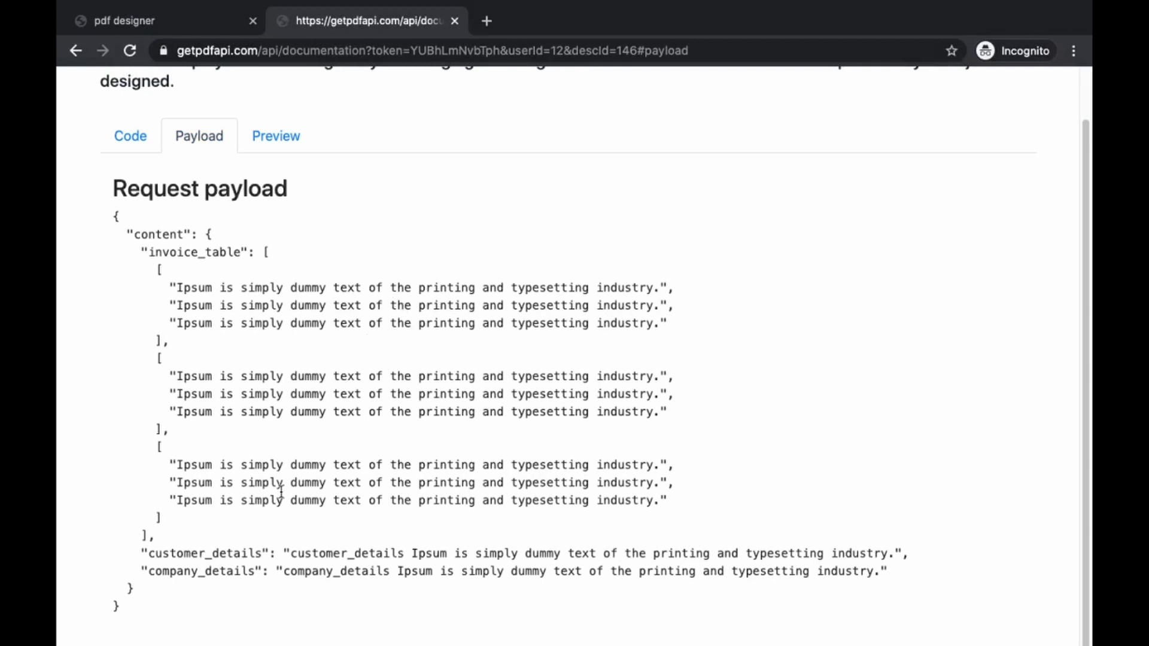
left_click_drag(134, 553, 923, 585)
left_click(294, 593)
scroll(374, 389, "up", 2)
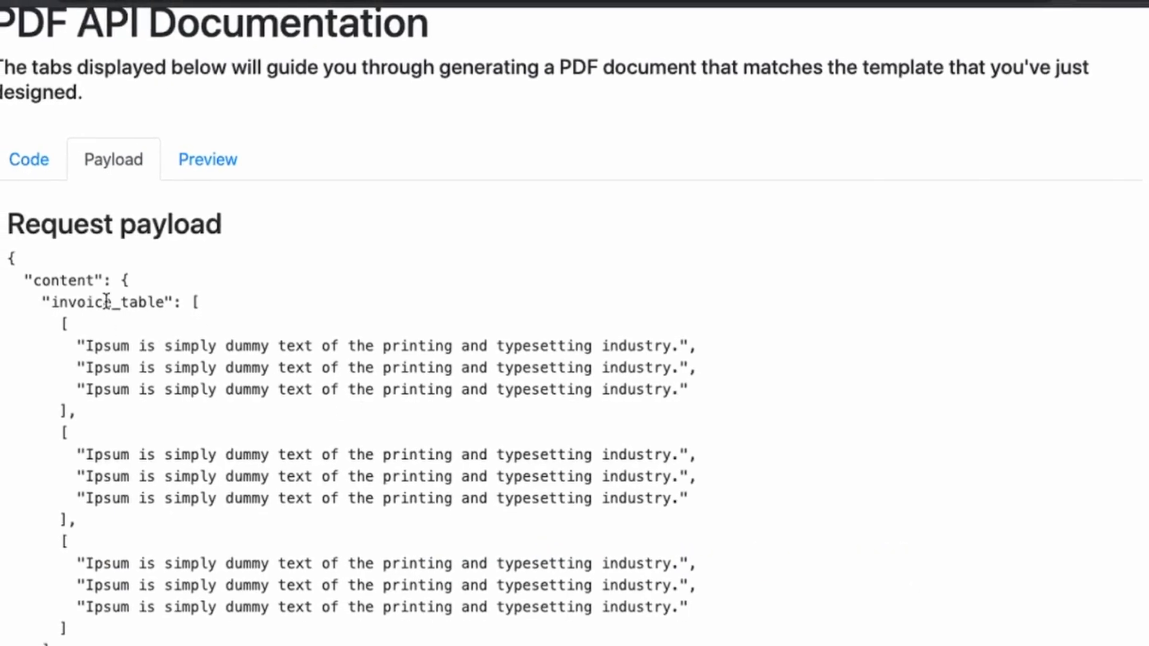
double_click(93, 302)
left_click_drag(188, 302, 162, 637)
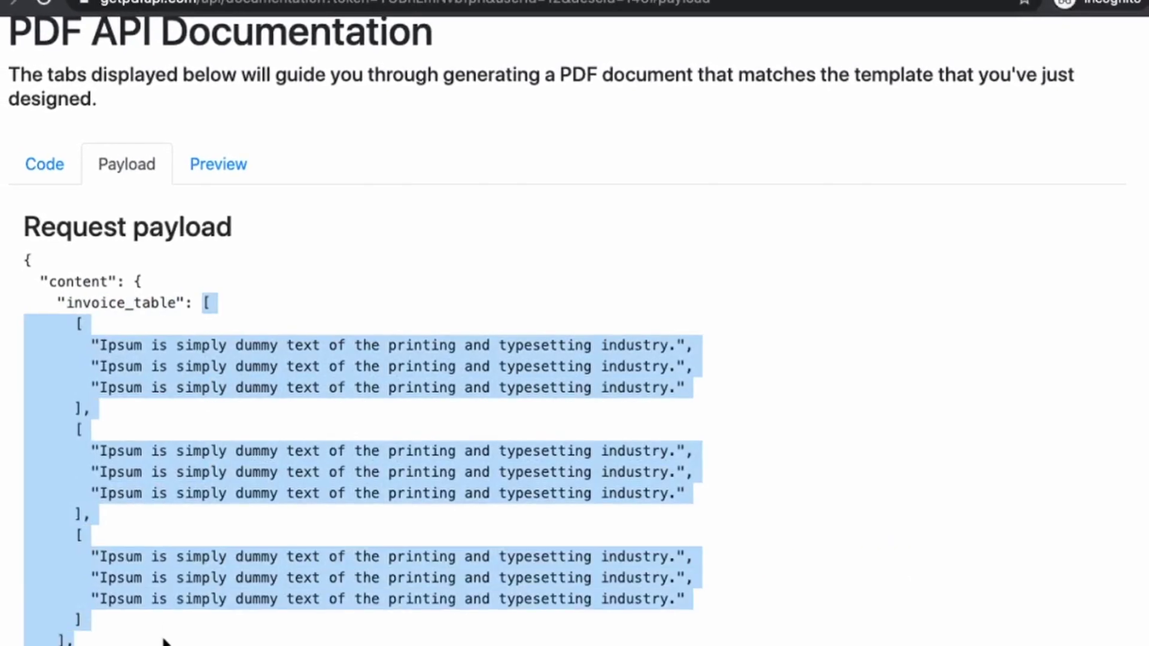
left_click(71, 407)
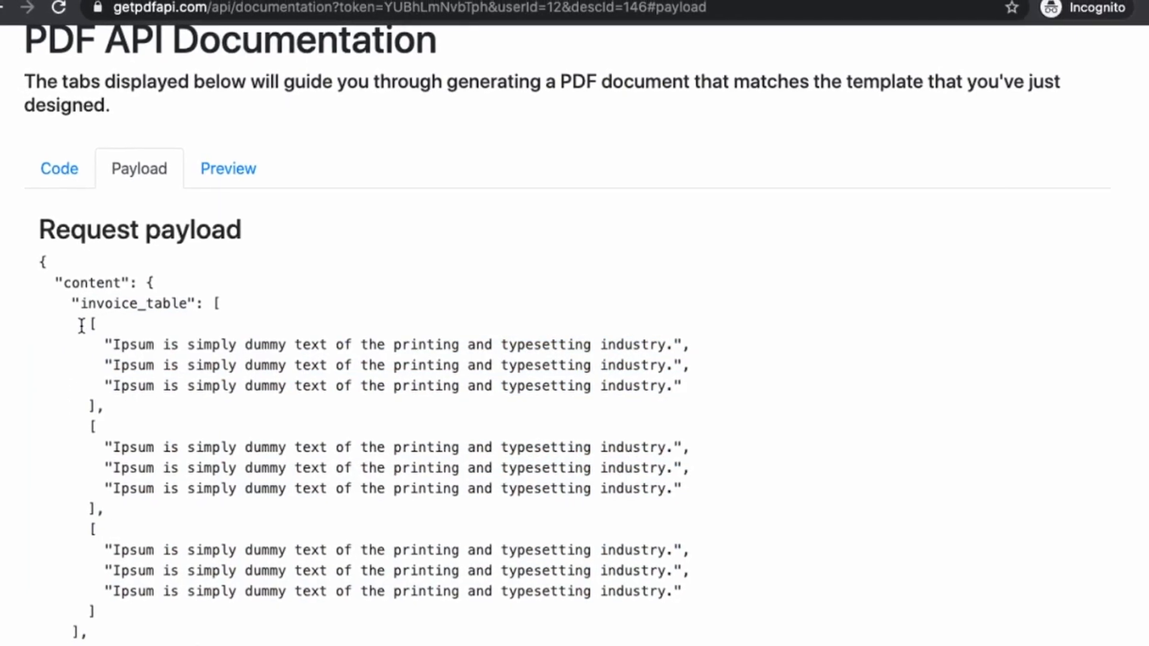
left_click_drag(86, 323, 141, 406)
left_click_drag(60, 427, 159, 610)
left_click(137, 332)
triple_click(149, 334)
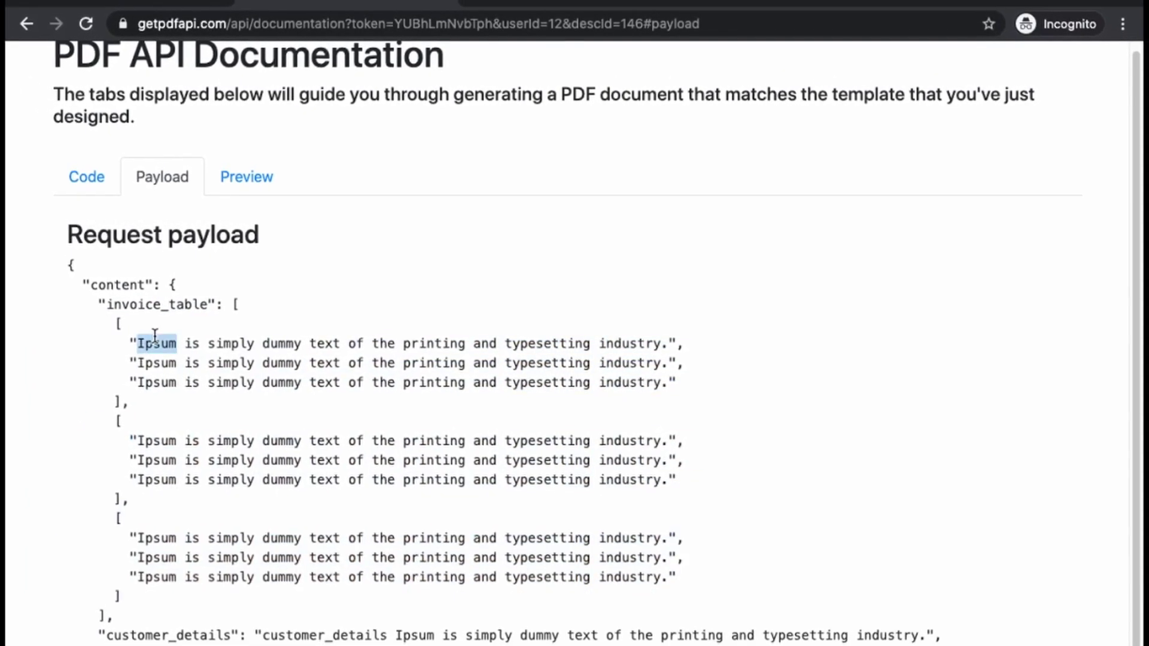
triple_click(161, 361)
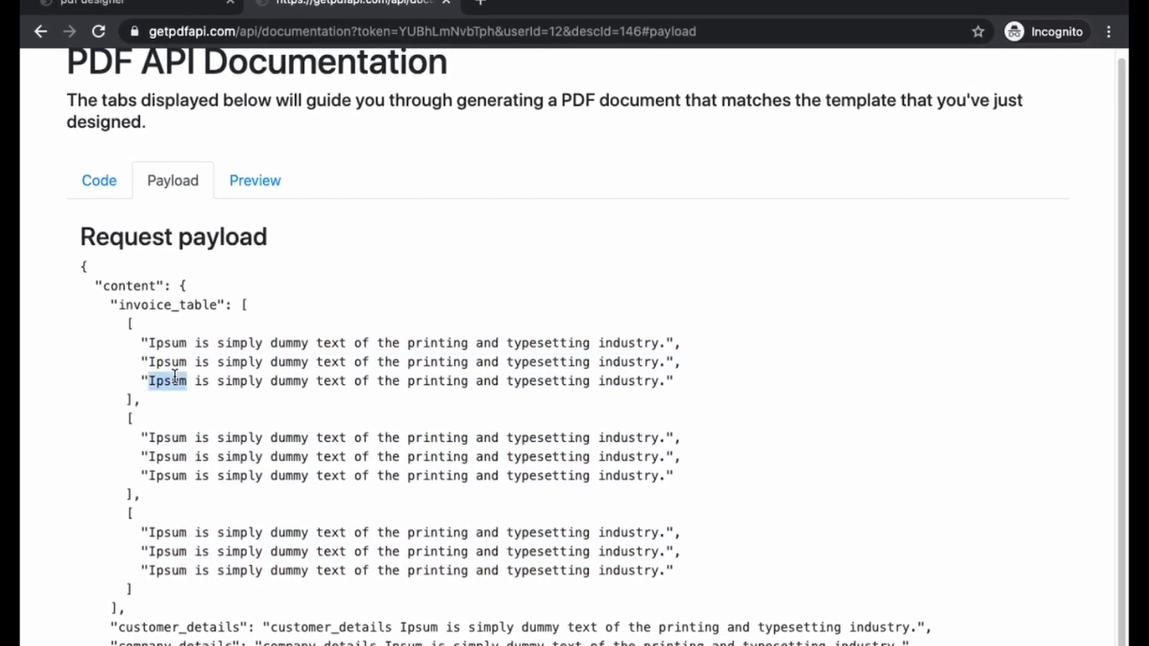
triple_click(163, 381)
left_click(167, 326)
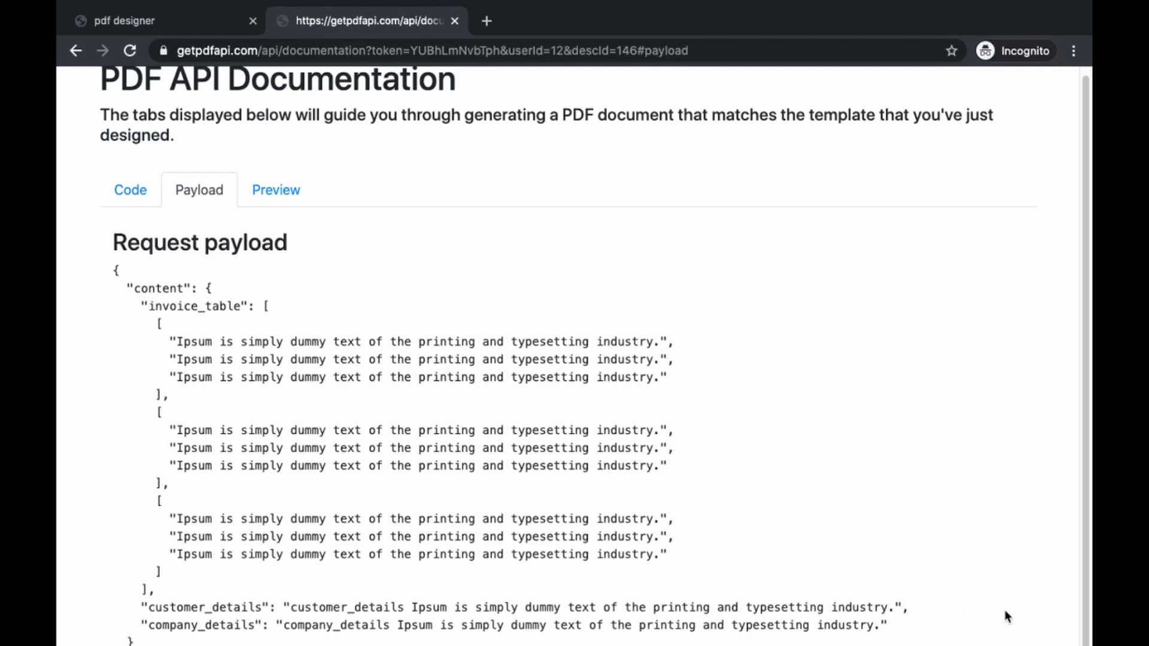
Copy the complete cURL request, including its authorization token, from the documentation's code section and paste it into an empty file in Sublime Text
scroll(594, 355, "up", 1)
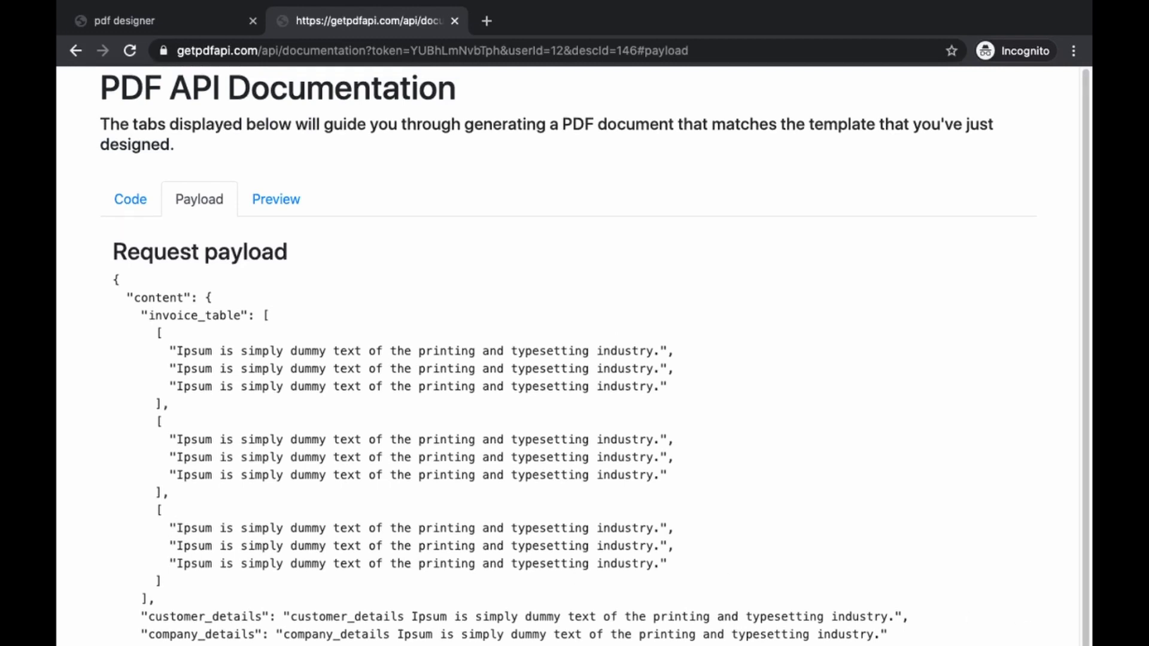
left_click(132, 201)
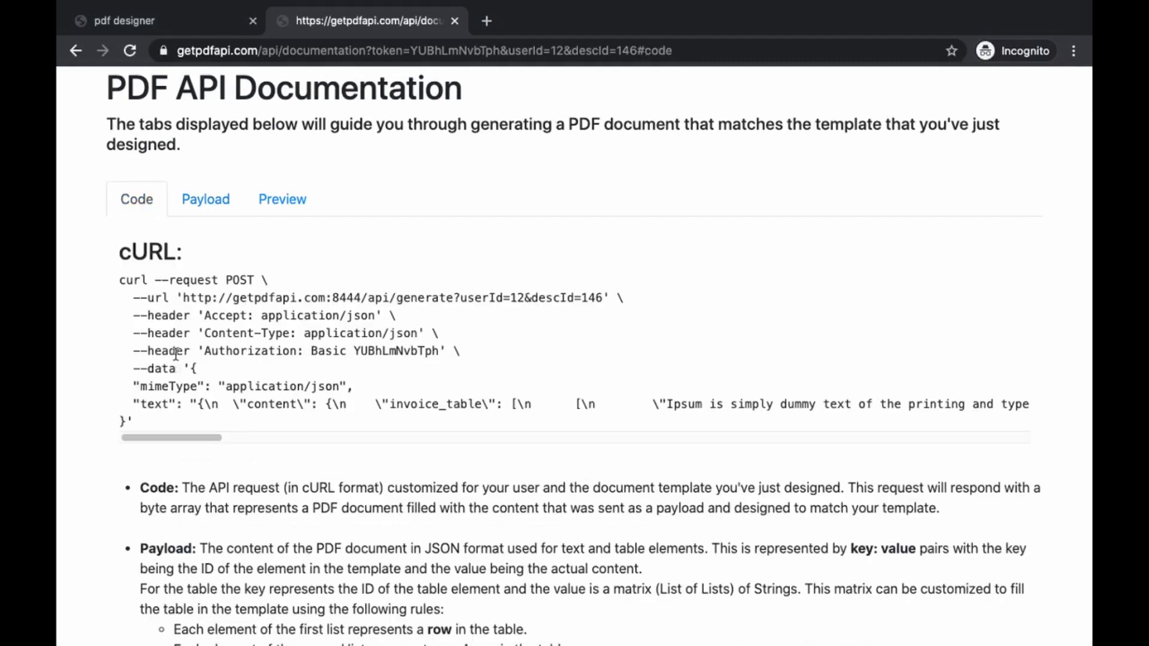
triple_click(142, 404)
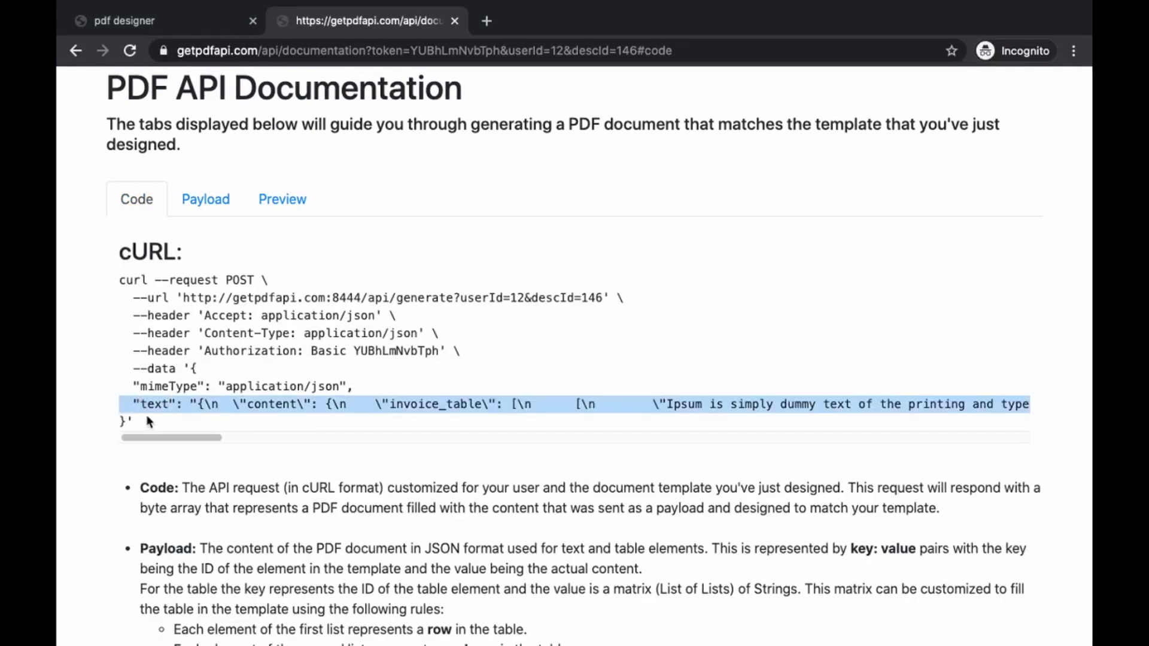
left_click(155, 410)
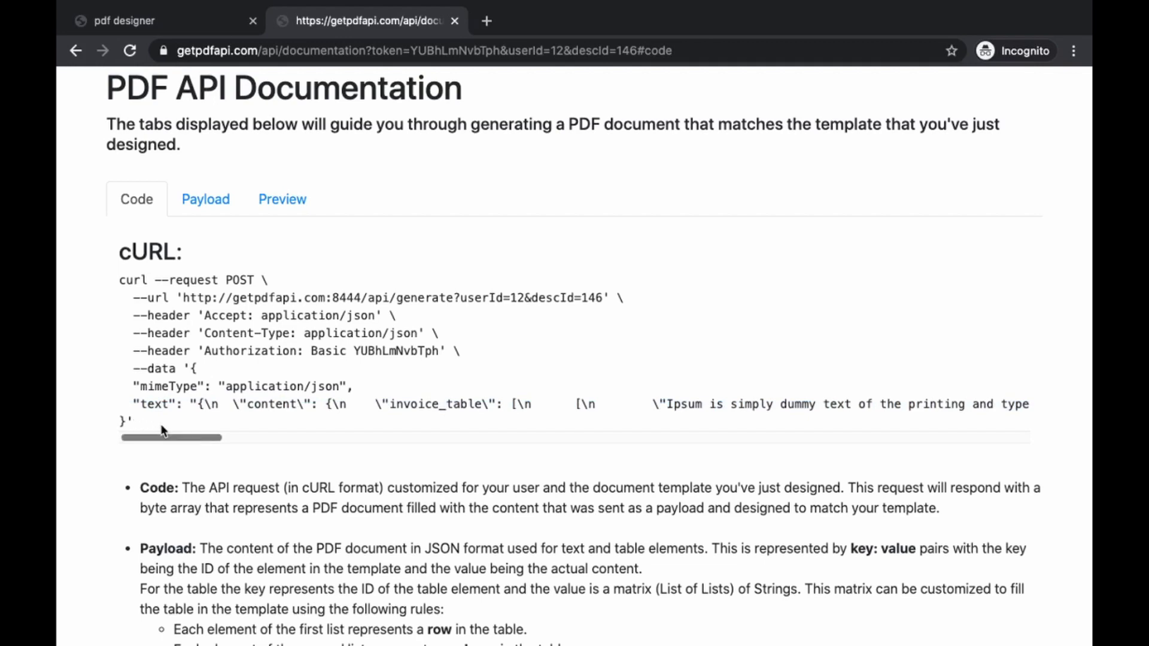
left_click_drag(162, 429, 60, 290)
key("super+c")
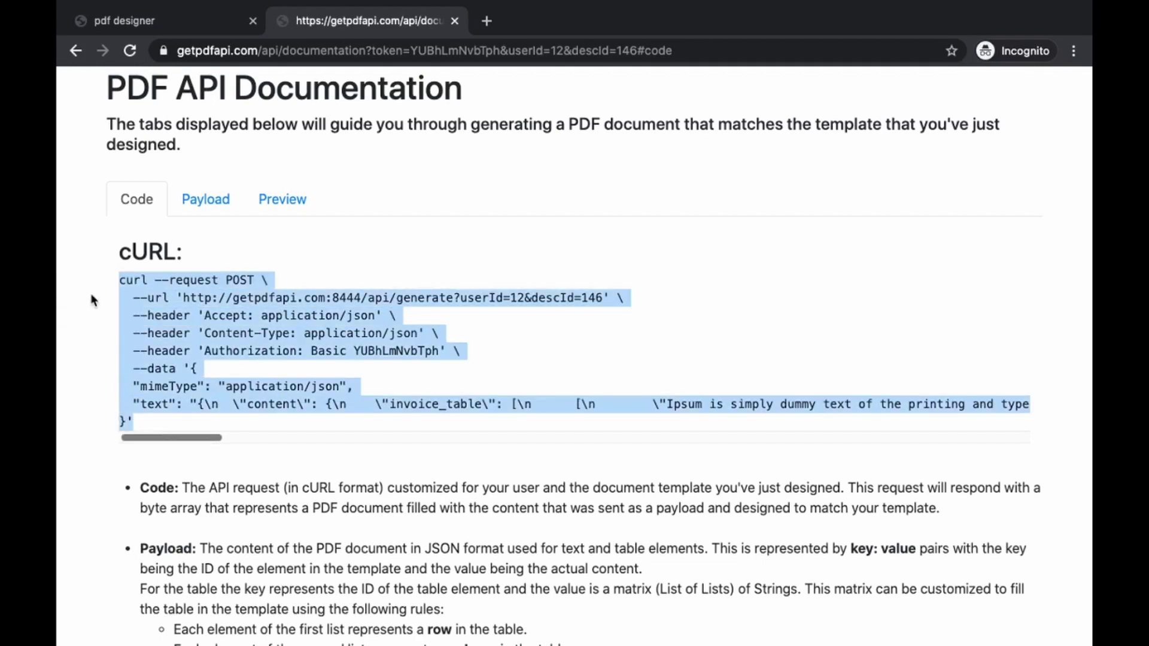
key("super+Tab")
key("super+v")
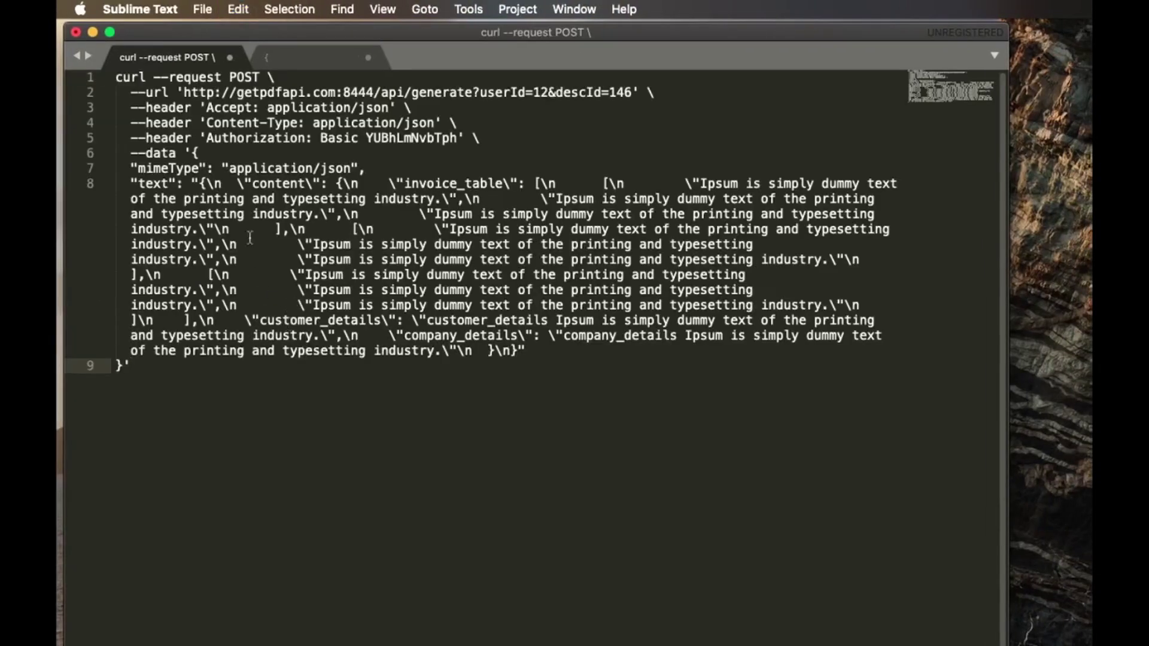
Replace the placeholder content of the request's "text" value with the escaped invoice JSON from the second file, and copy the complete request
left_click_drag(199, 185, 521, 352)
key("BackSpace")
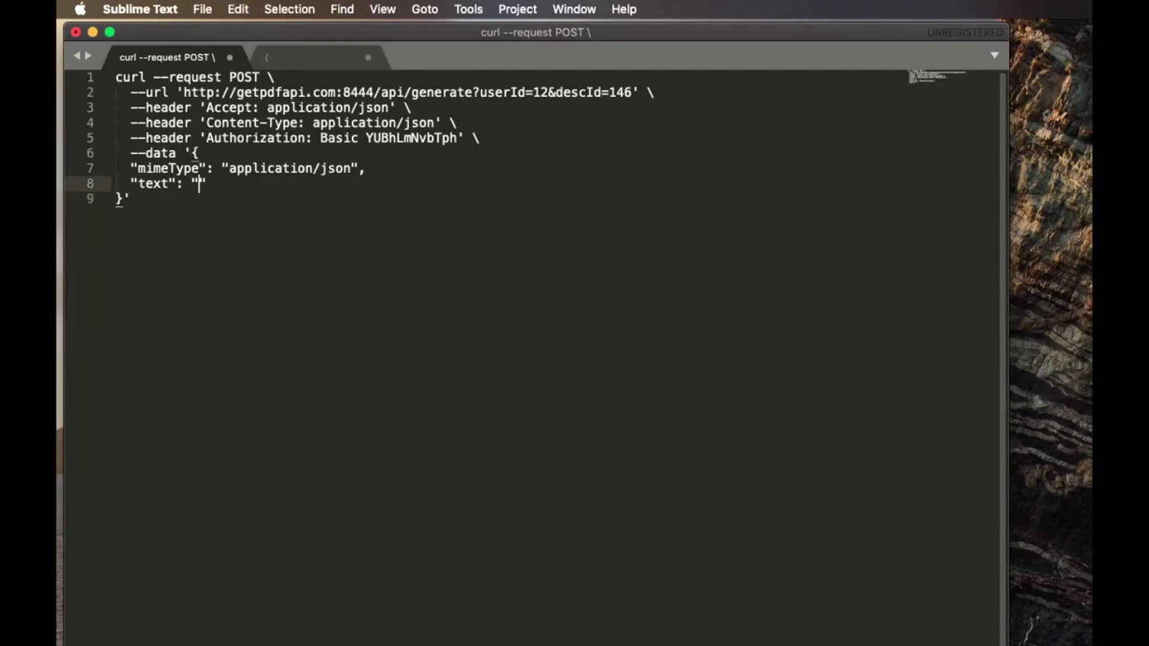
left_click(289, 54)
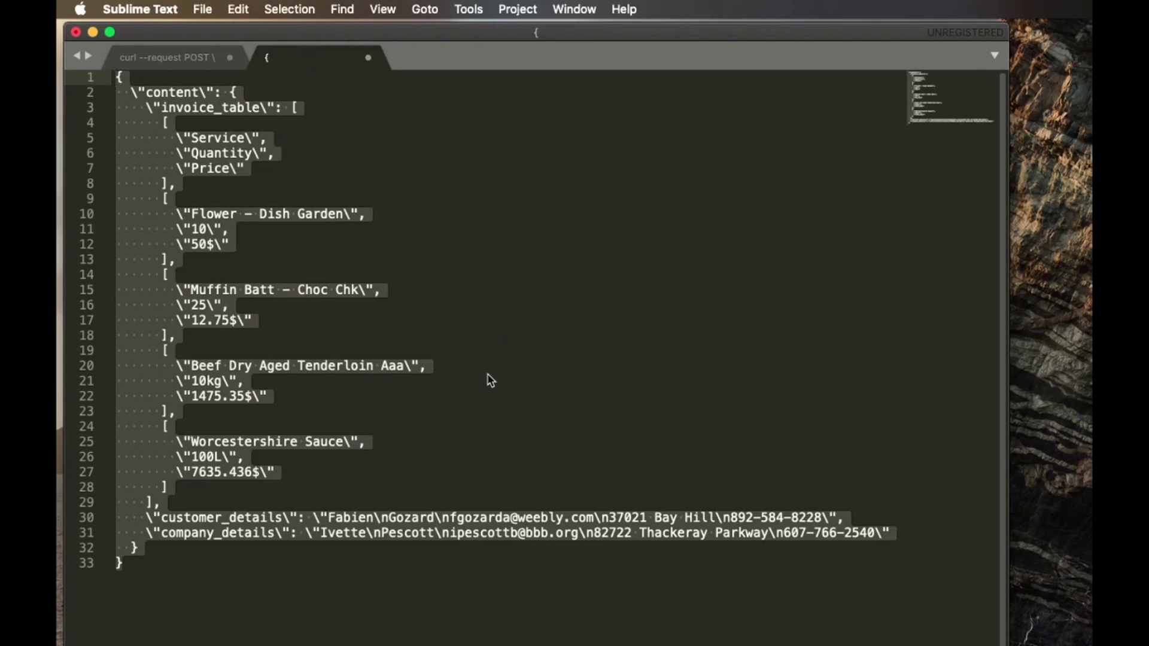
key("super+c")
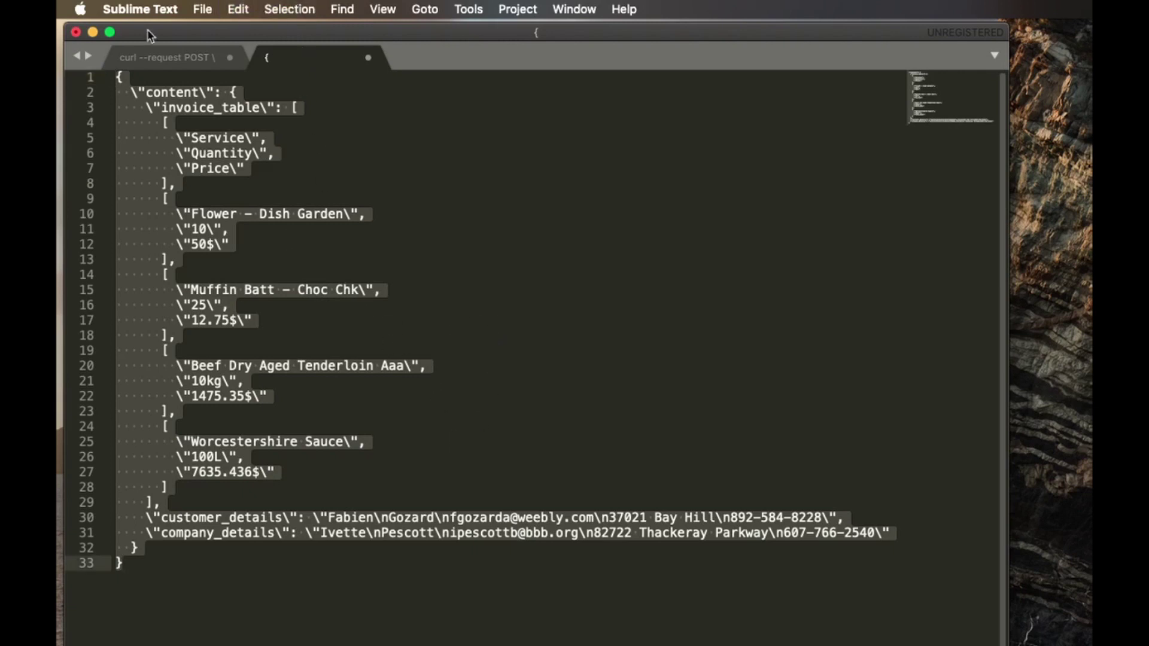
left_click(157, 57)
key("super+v")
key("super+a")
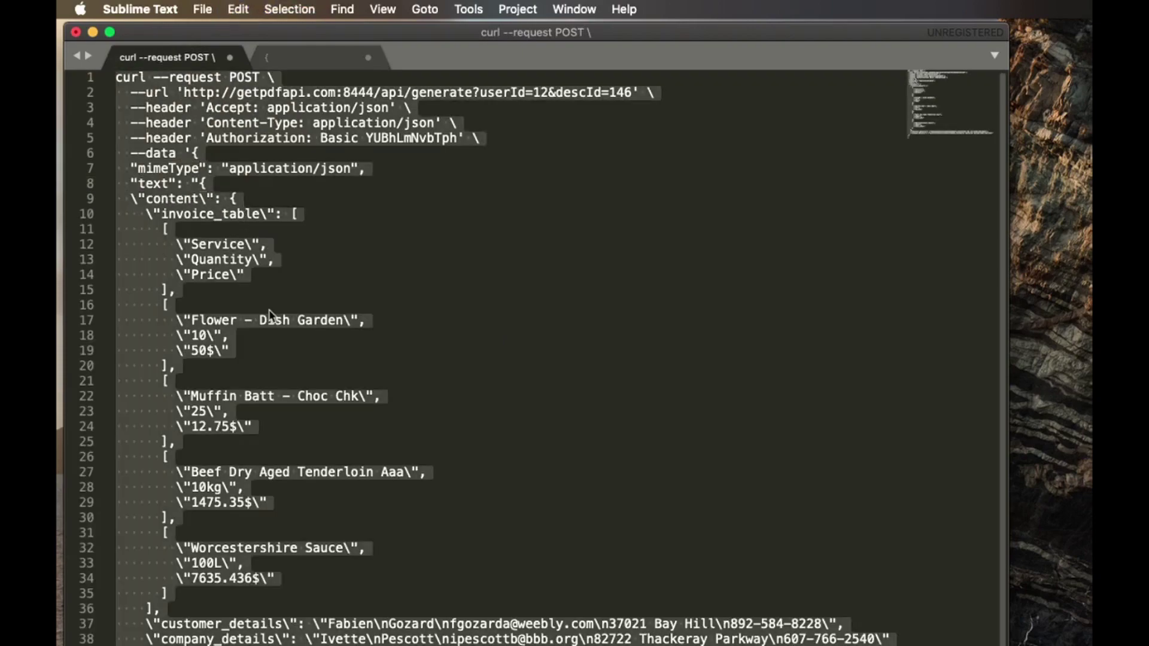
Switch to Terminal, open the current test folder in Finder to check its contents, and close the Finder window
key("ctrl+Right")
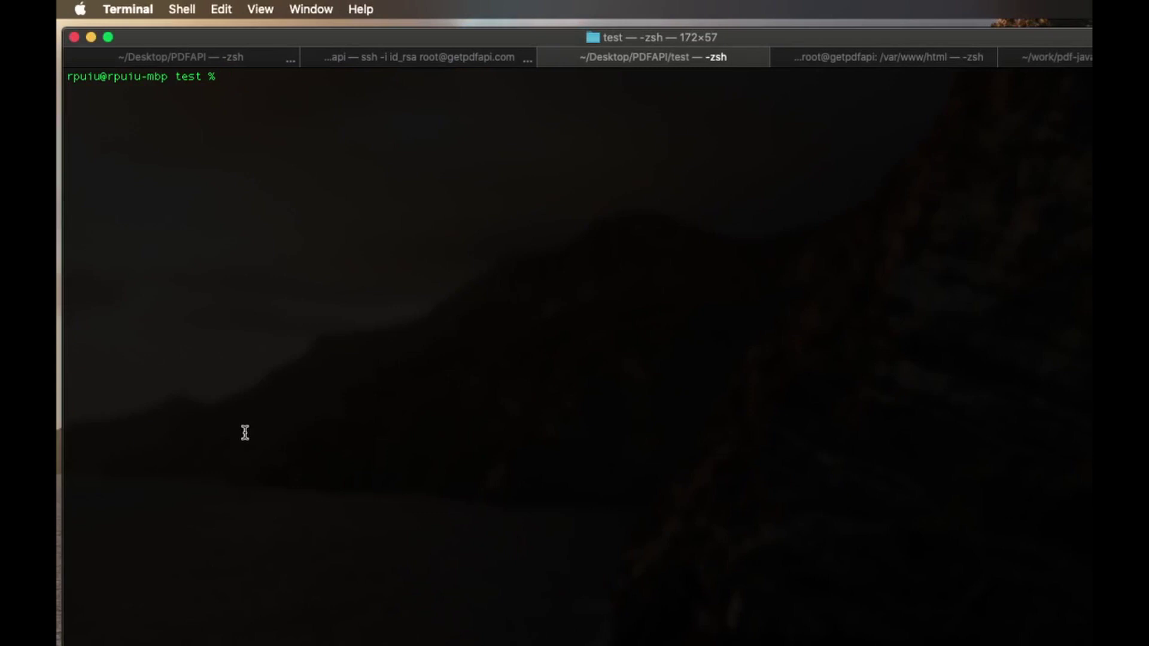
type("open .")
key("Return")
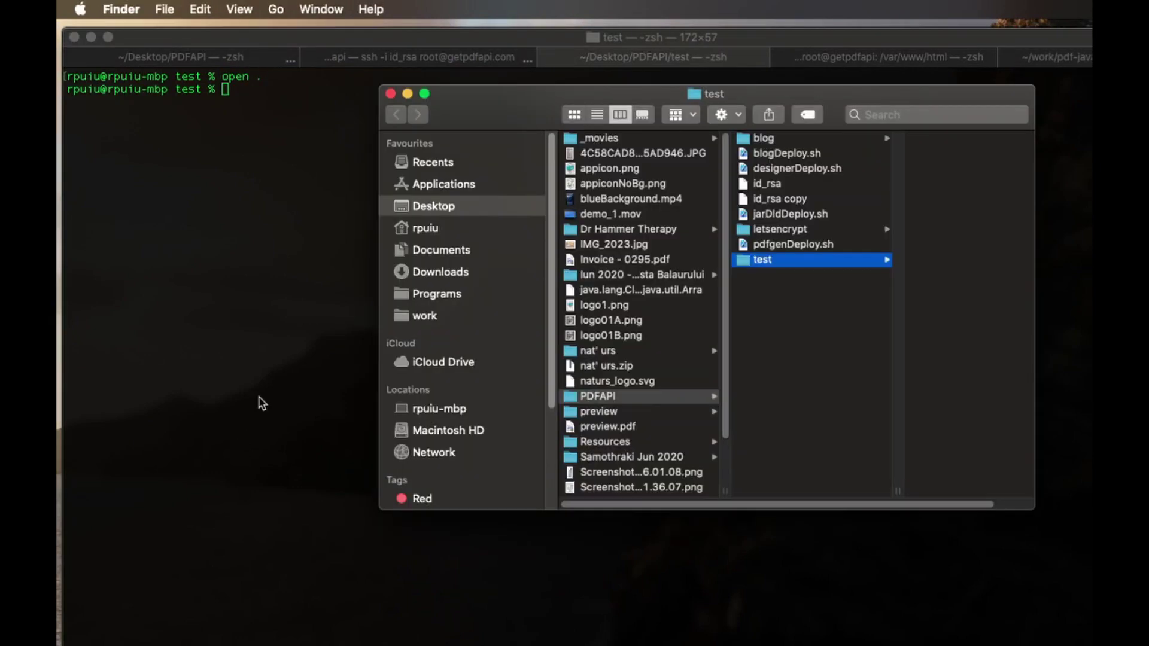
scroll(777, 272, "right", 2)
left_click_drag(568, 103, 272, 89)
left_click(95, 87)
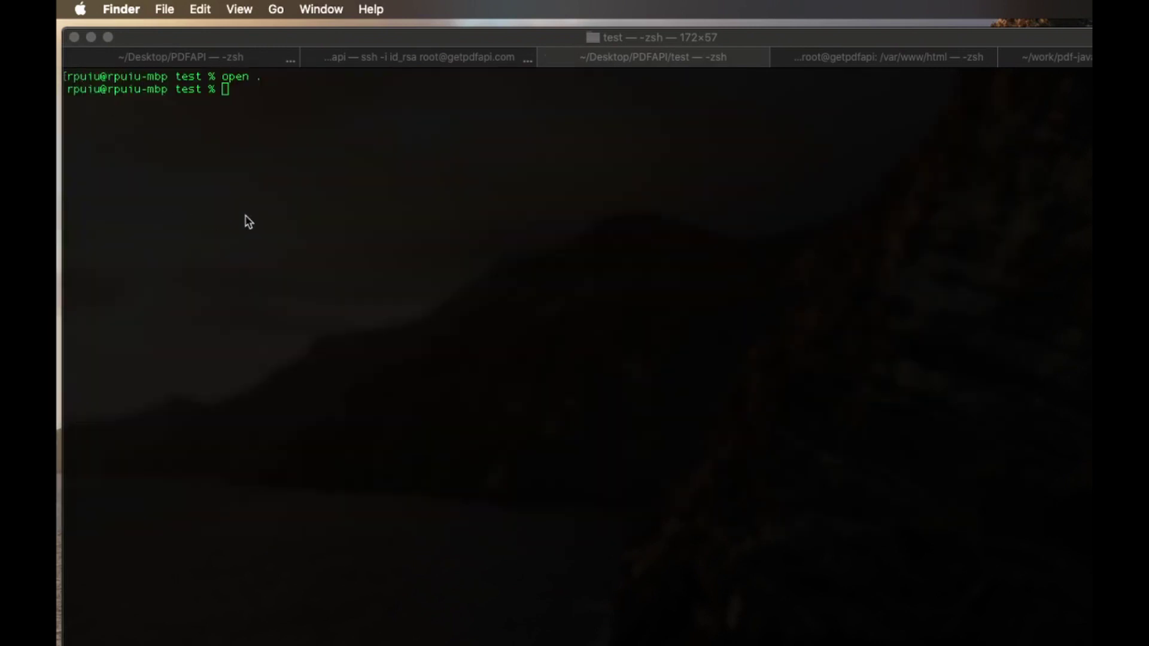
Run the copied cURL request, including its authorization token, in the test folder with its output redirected to invoice.pdf
left_click(274, 219)
key("super+v")
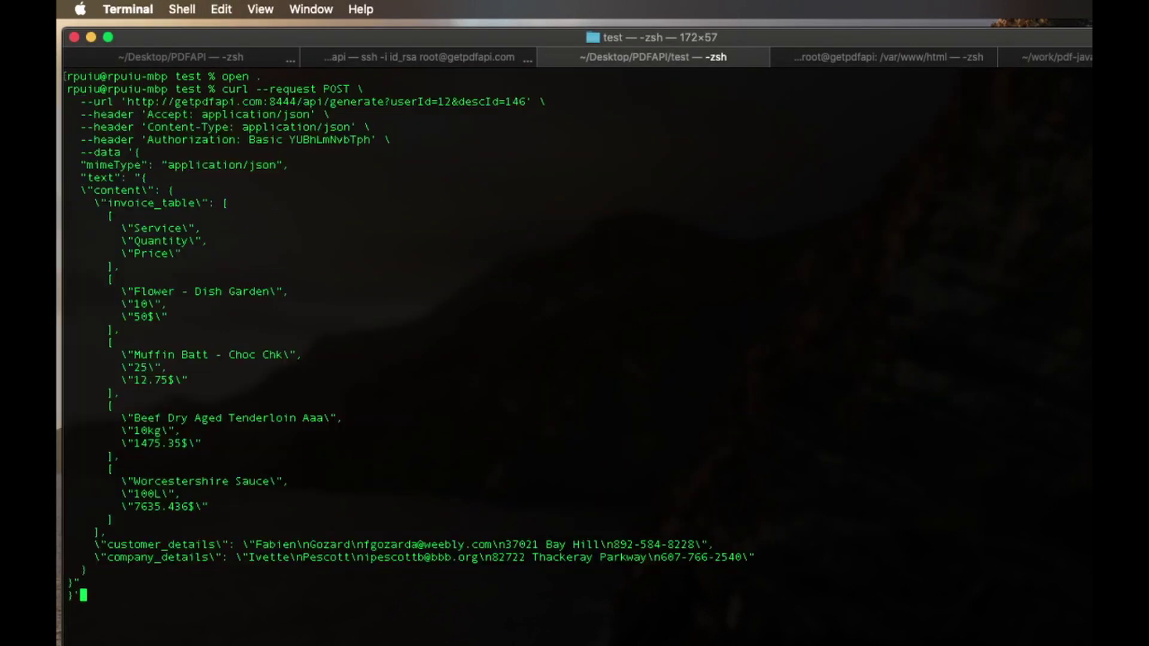
type("> invoice ")
type("pdf")
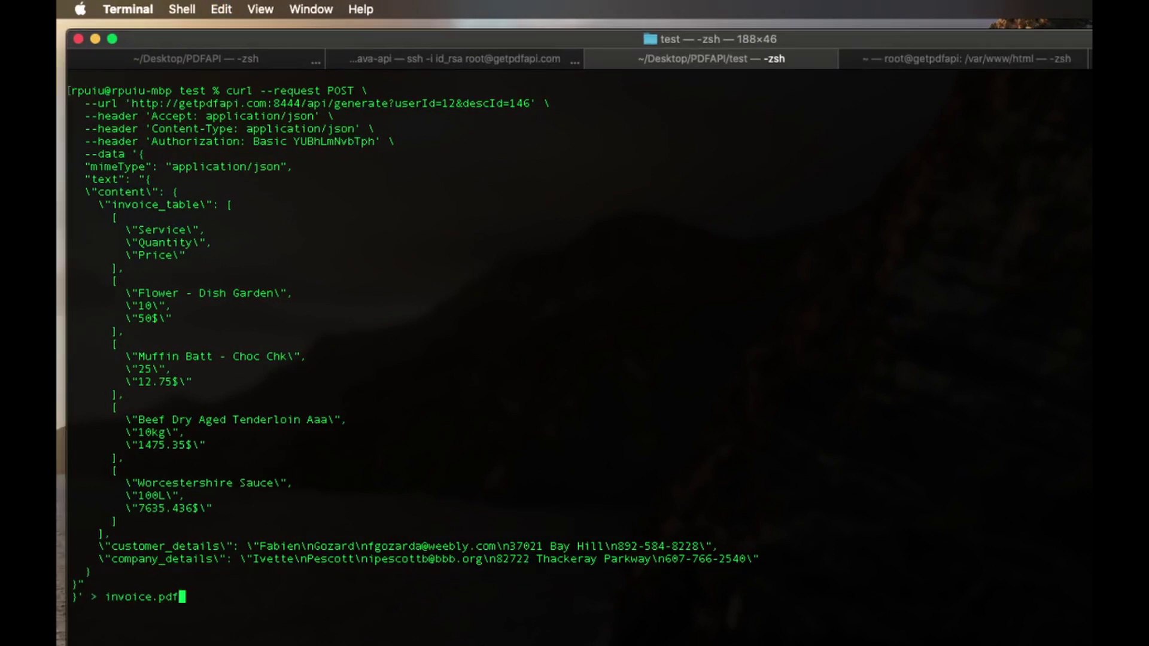
left_click_drag(215, 644, 218, 506)
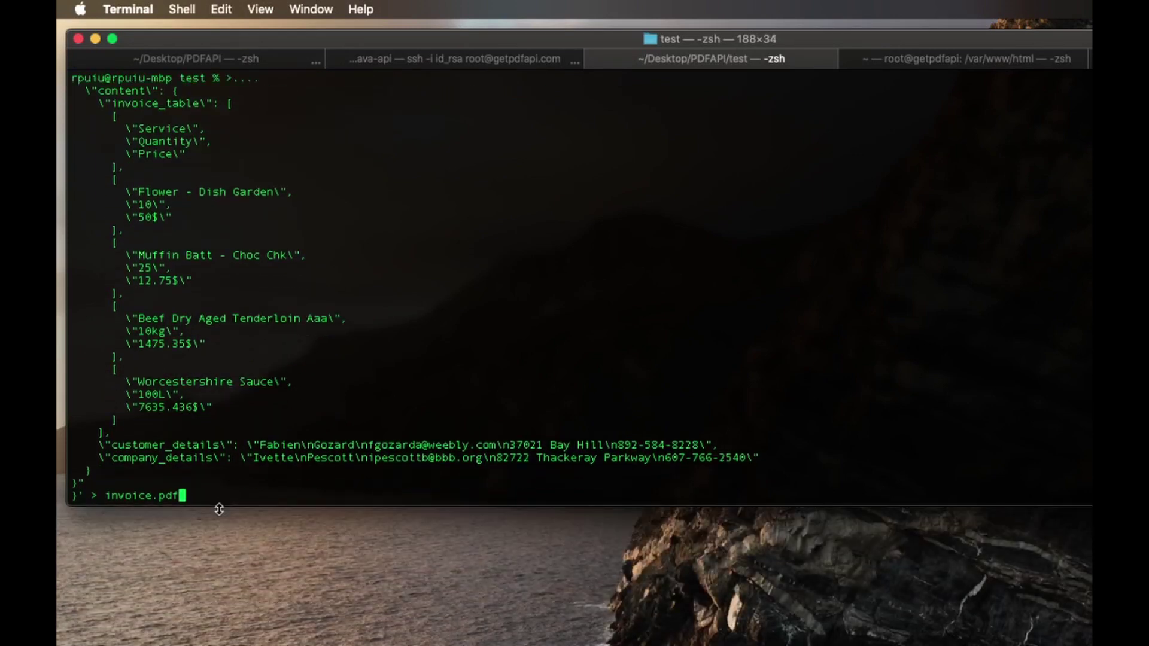
key("Return")
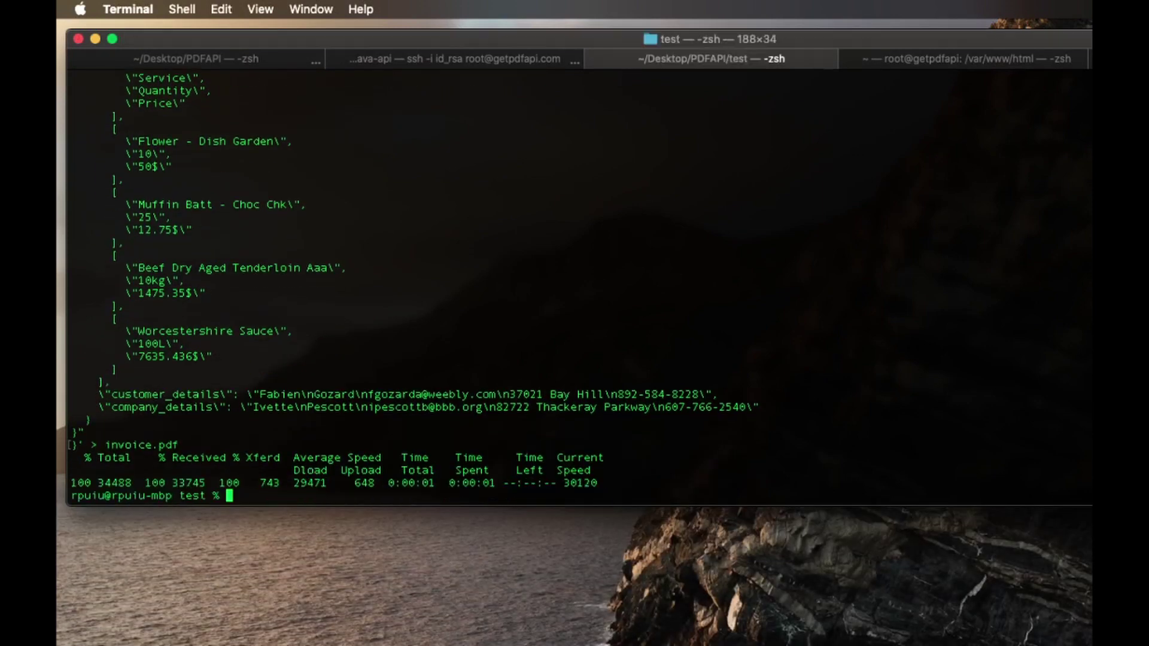
Open the test folder in Finder from Terminal and open the generated invoice.pdf in Preview
type("open .")
key("Return")
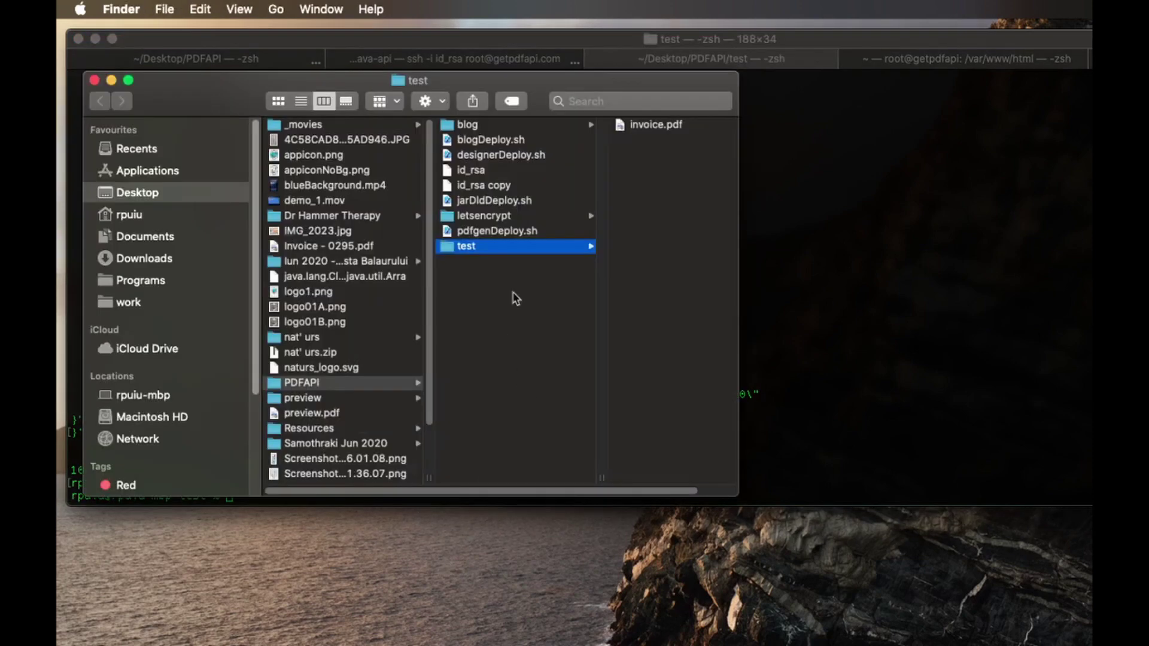
left_click(655, 127)
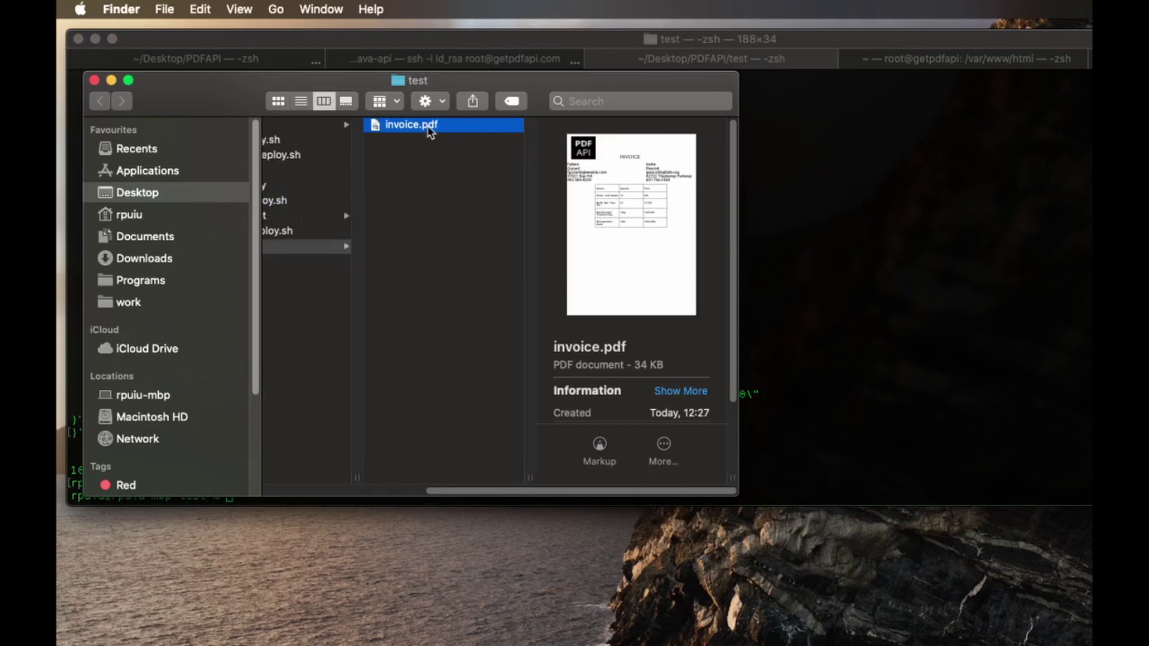
double_click(419, 125)
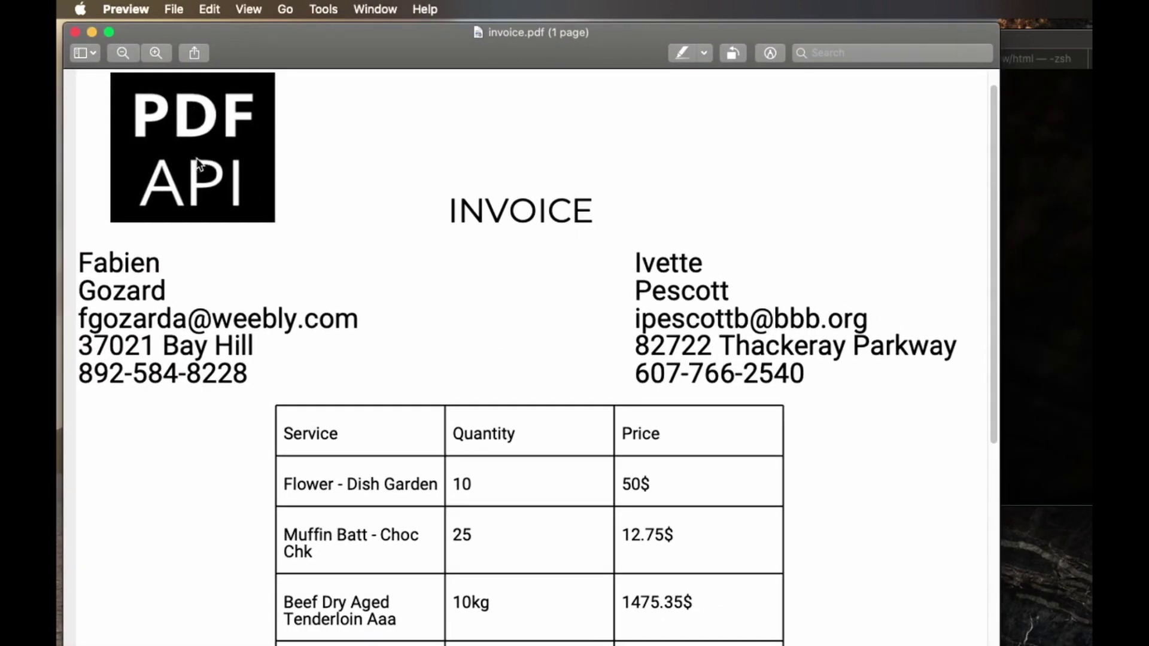
Examine the INVOICE heading, the customer and company details, and the header and item rows of the table in invoice.pdf
left_click_drag(434, 202, 730, 262)
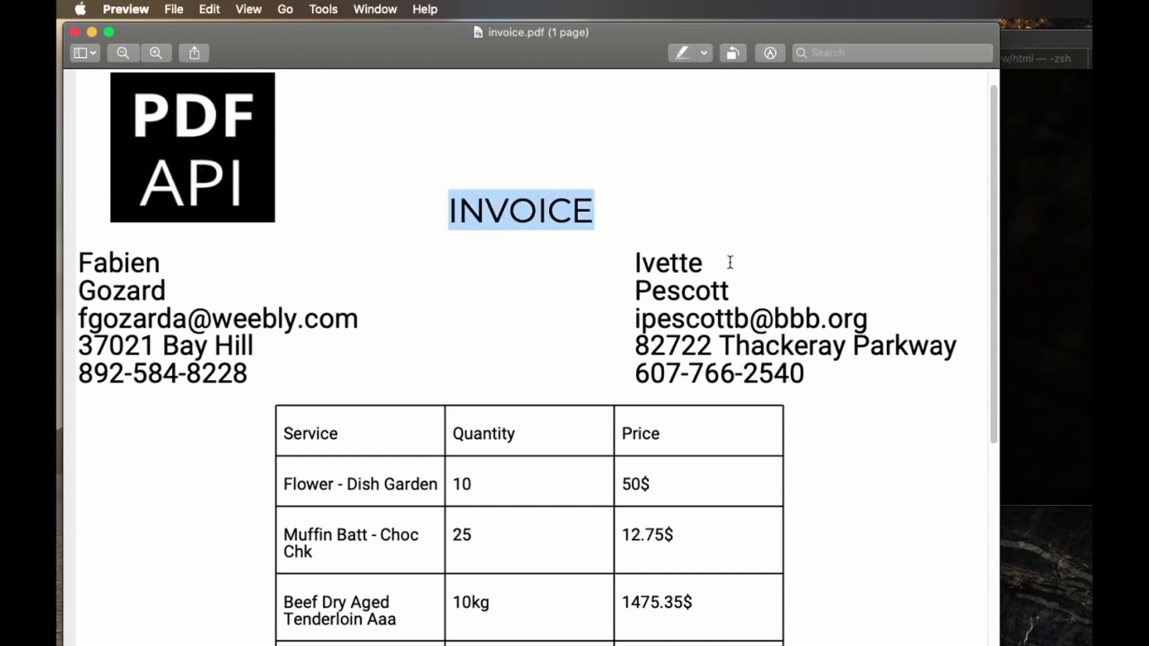
left_click(366, 317)
left_click_drag(252, 377, 79, 256)
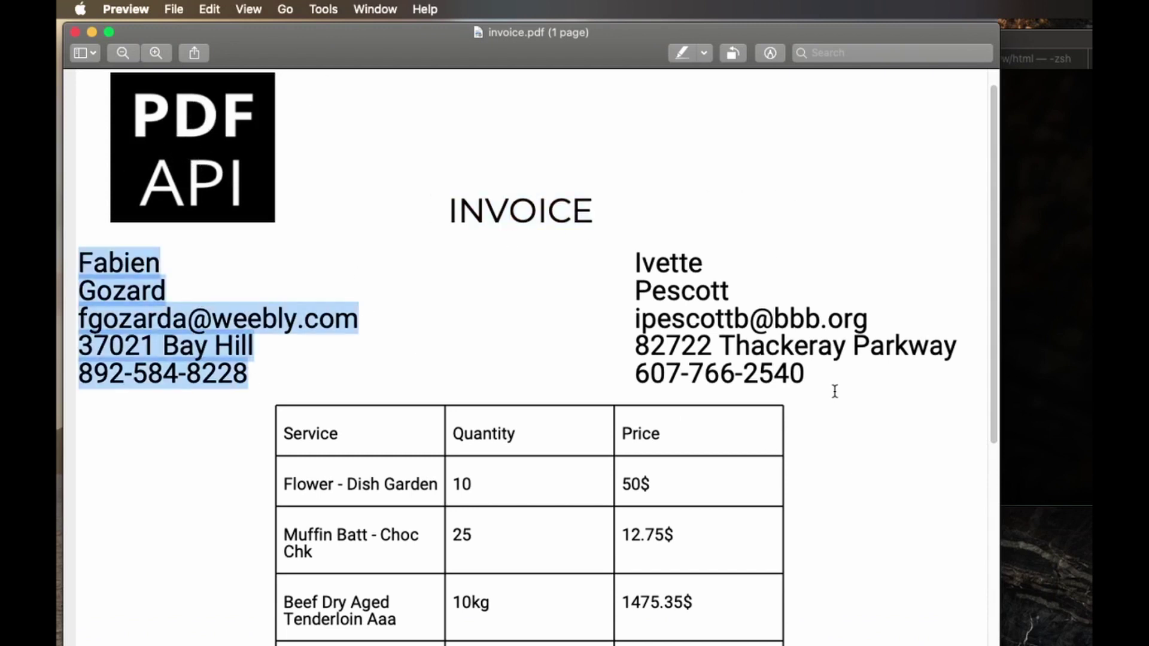
left_click_drag(834, 392, 524, 254)
scroll(519, 426, "down", 2)
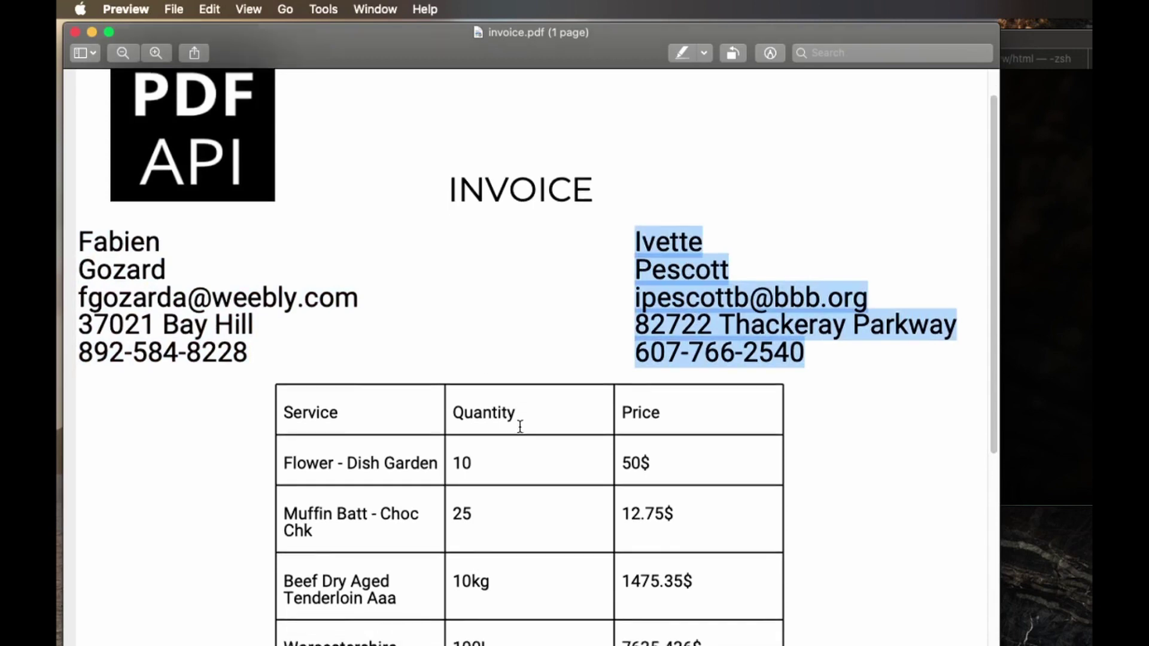
scroll(520, 426, "down", 5)
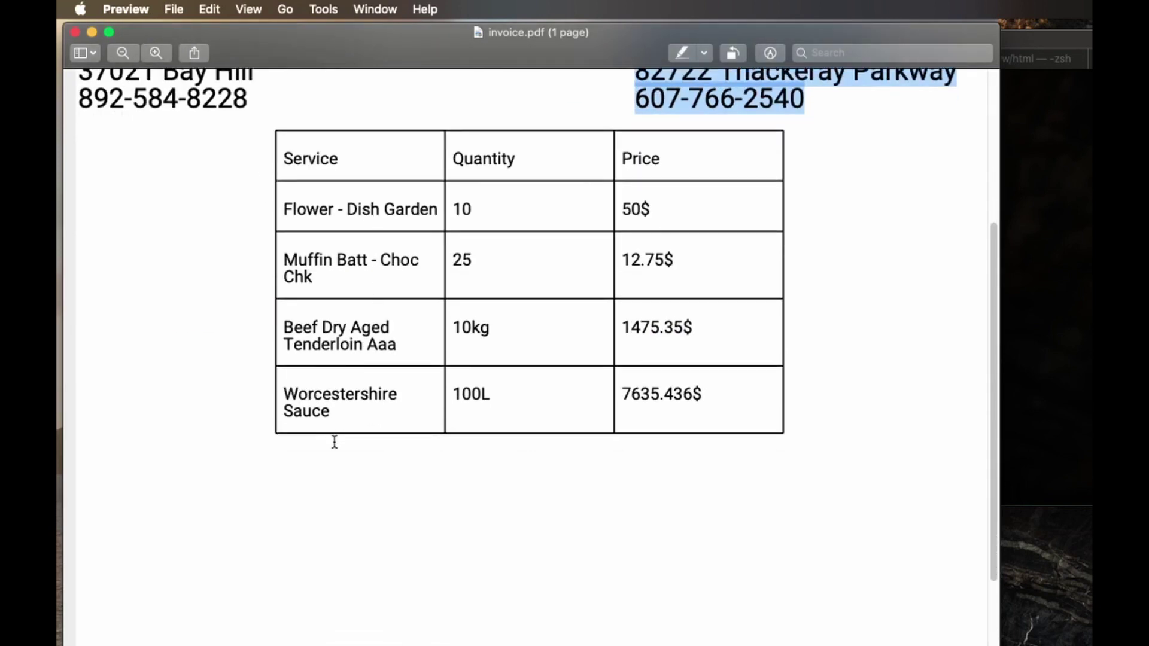
left_click_drag(284, 158, 569, 245)
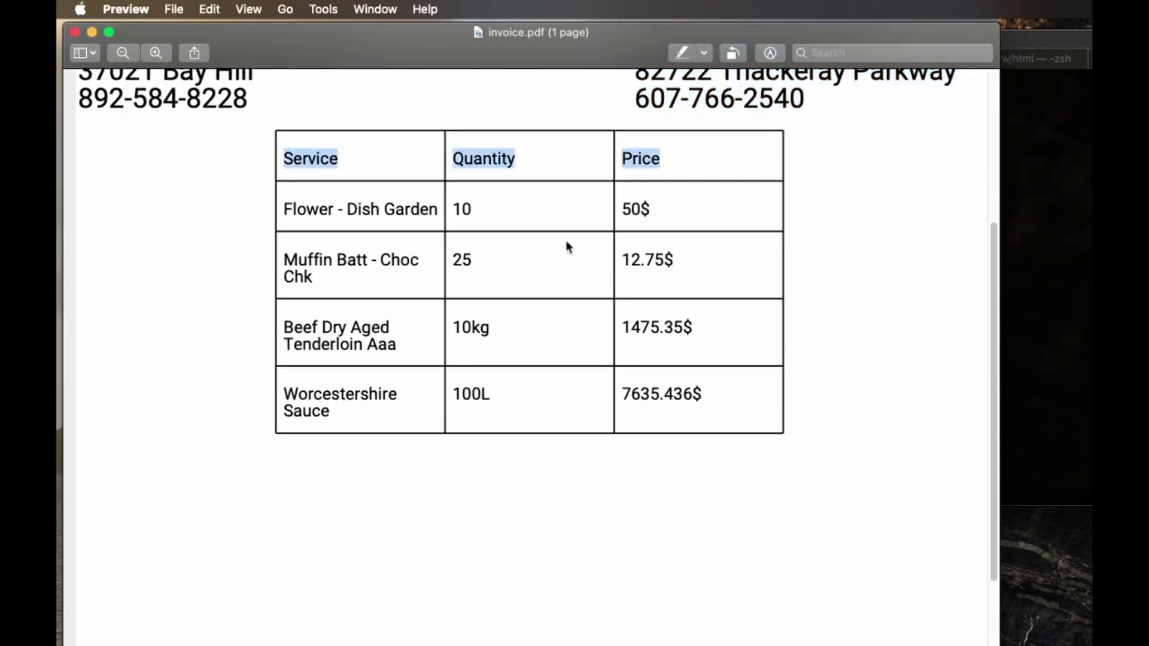
left_click_drag(288, 207, 687, 418)
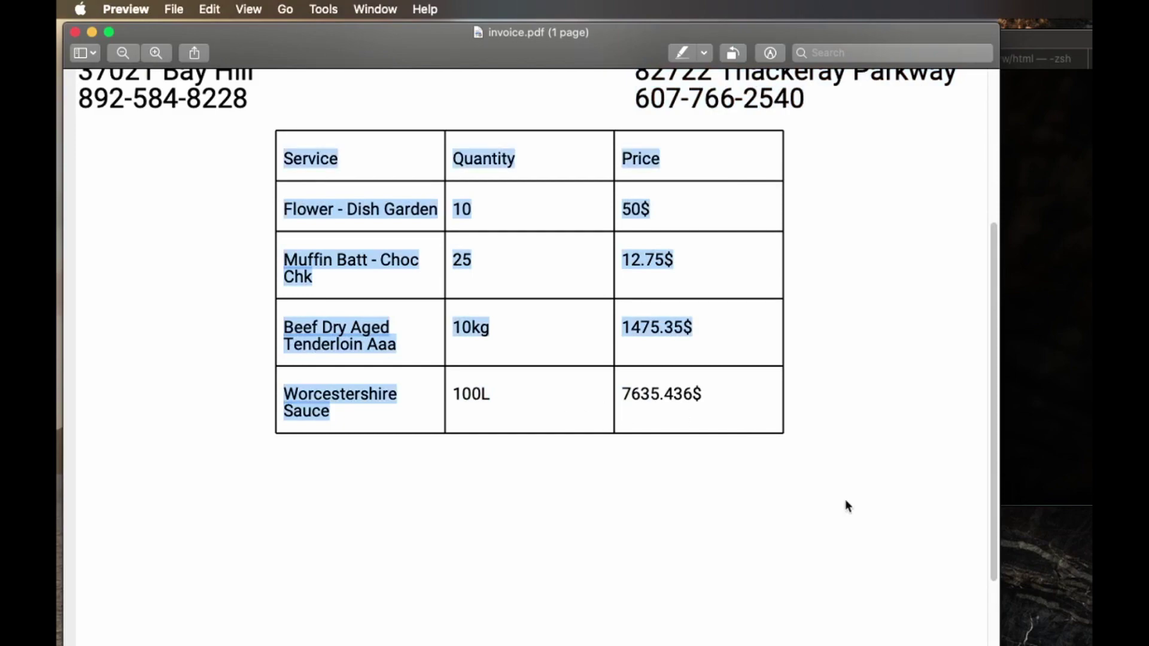
Switch to Sublime Text and review the invoice_table rows in the JSON data file against the generated invoice
key("ctrl+Left")
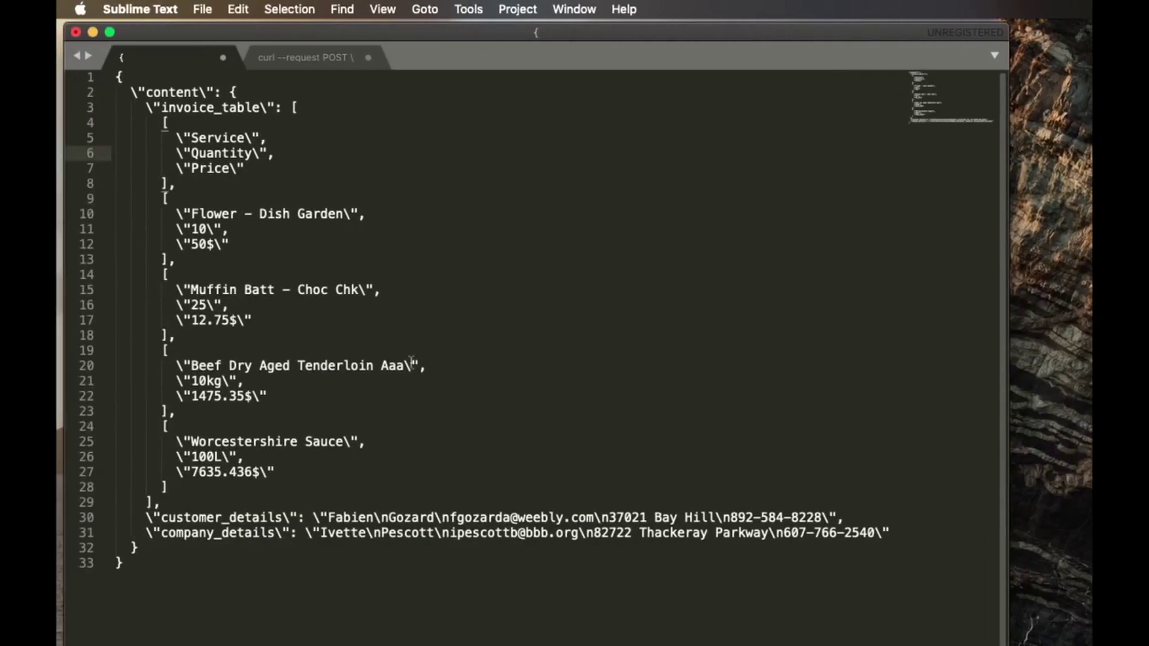
left_click(154, 124)
left_click_drag(154, 124, 236, 489)
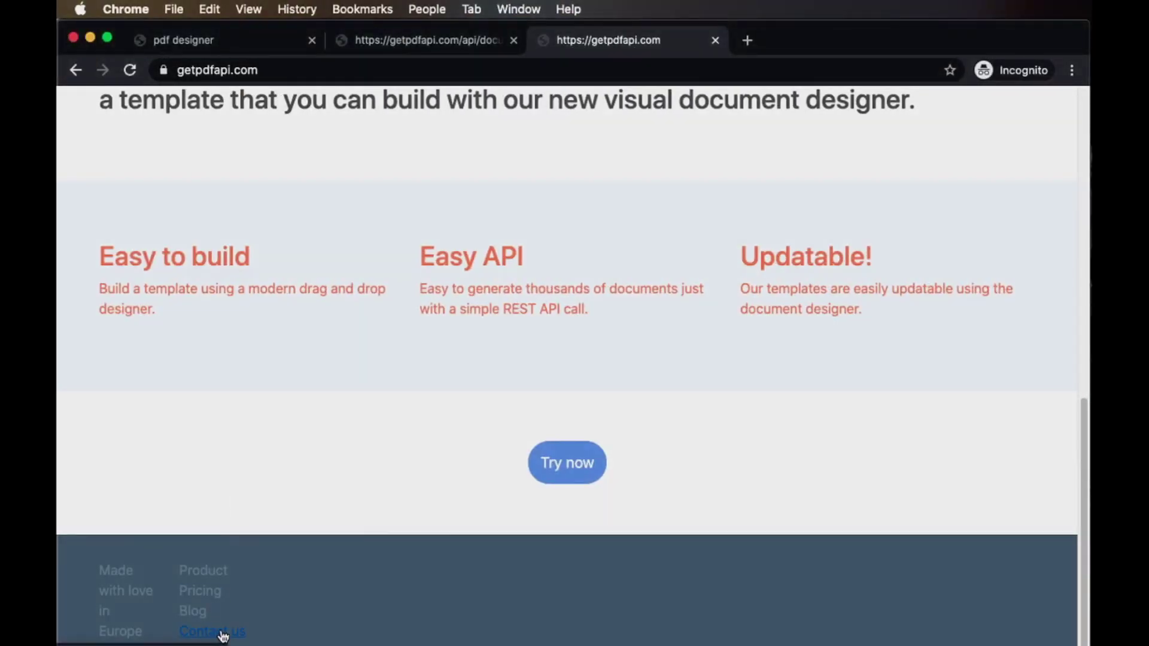
Open the Contact us page of the getPDFapi website in Chrome
left_click(222, 632)
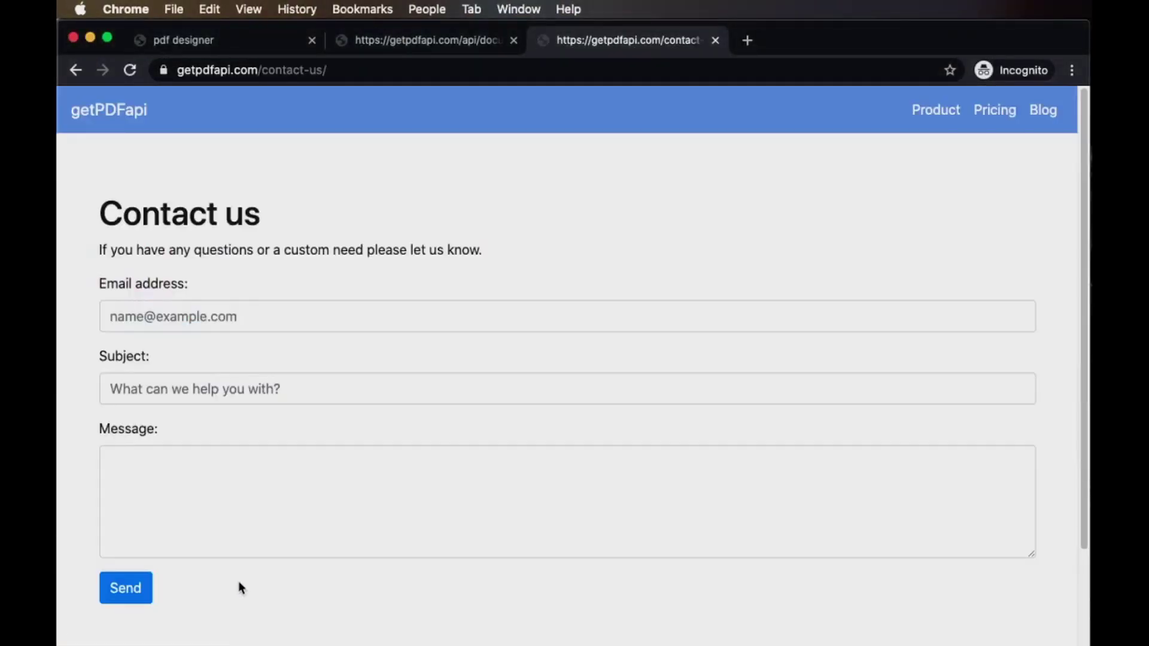